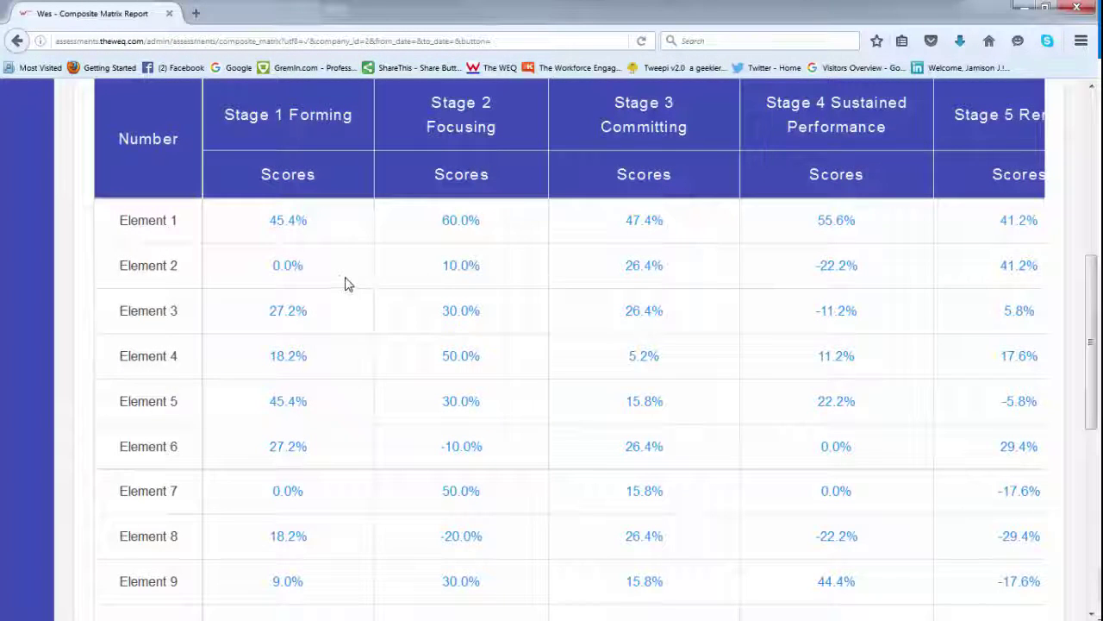
Step: Read the element information for Element 2 under Stage 1 Forming and close it
left_click(283, 269)
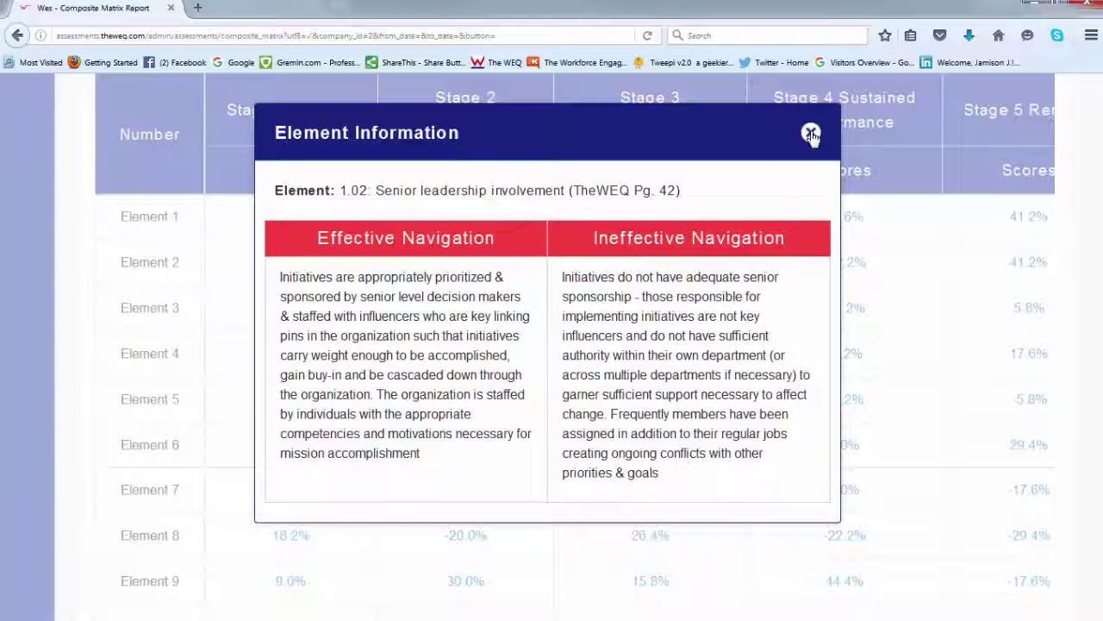
left_click(812, 133)
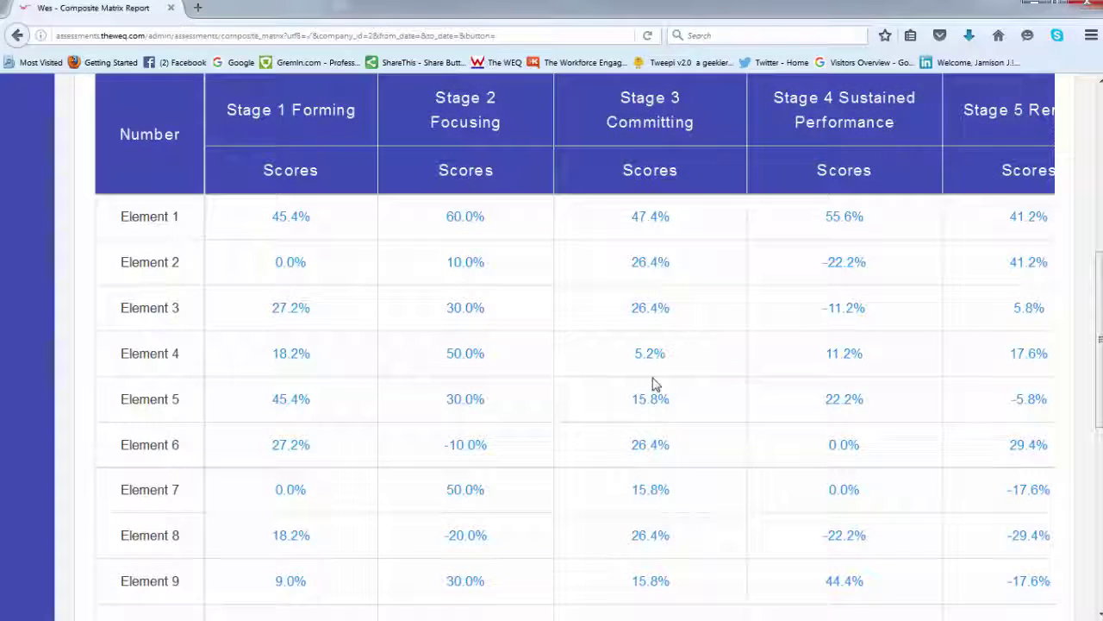
Step: Reduce the page zoom so all five stage columns fit, and examine the overall score ranges below the elements
scroll(609, 373, "down", 2)
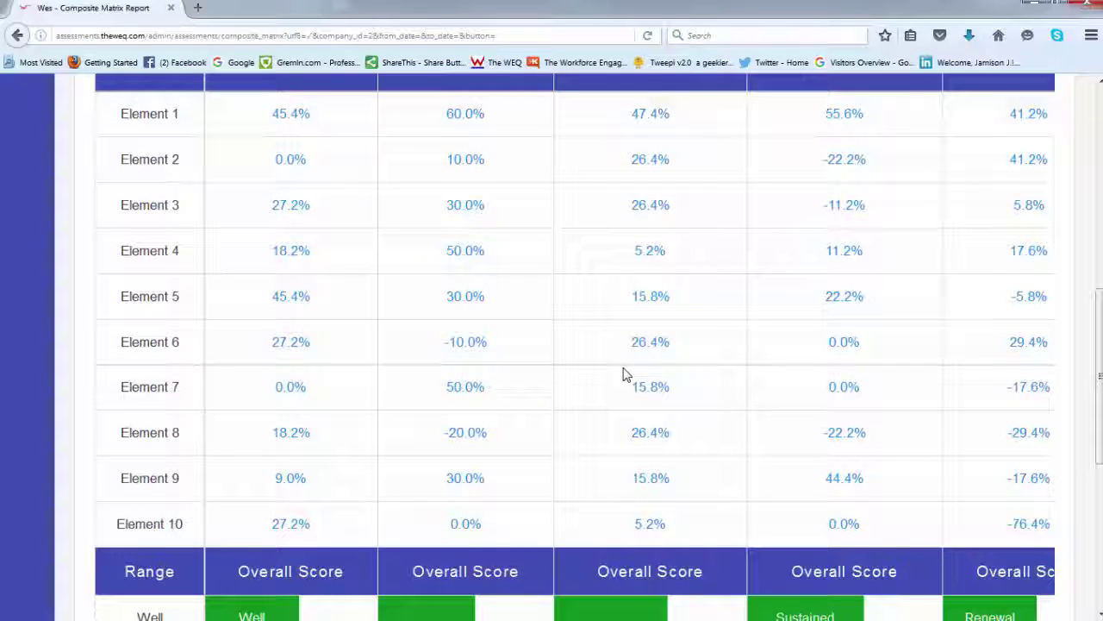
key("ctrl+minus")
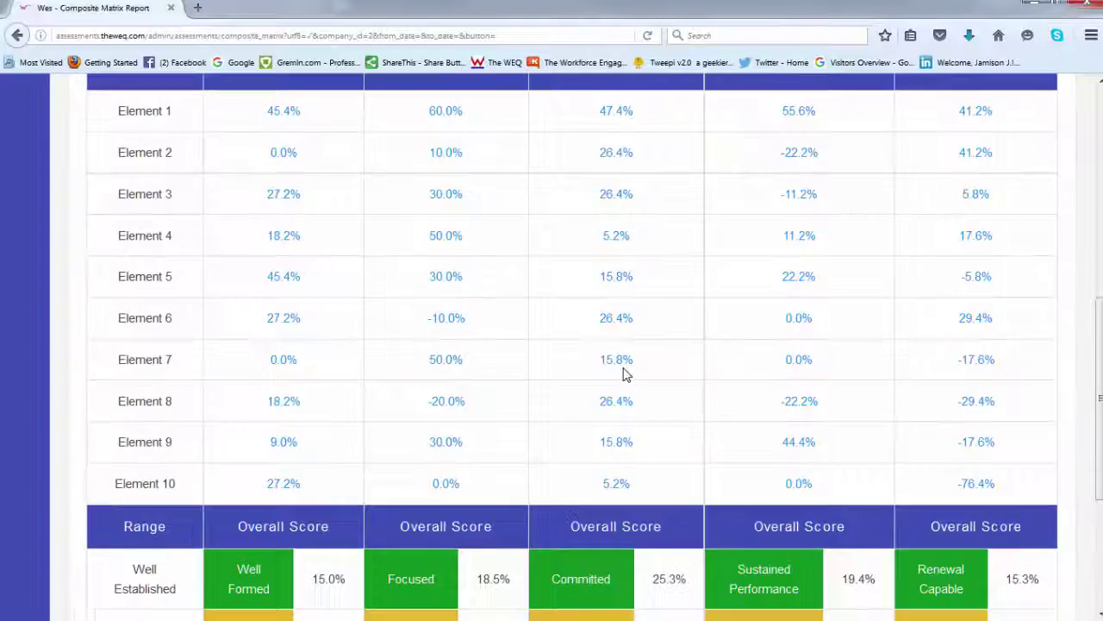
scroll(624, 373, "up", 2)
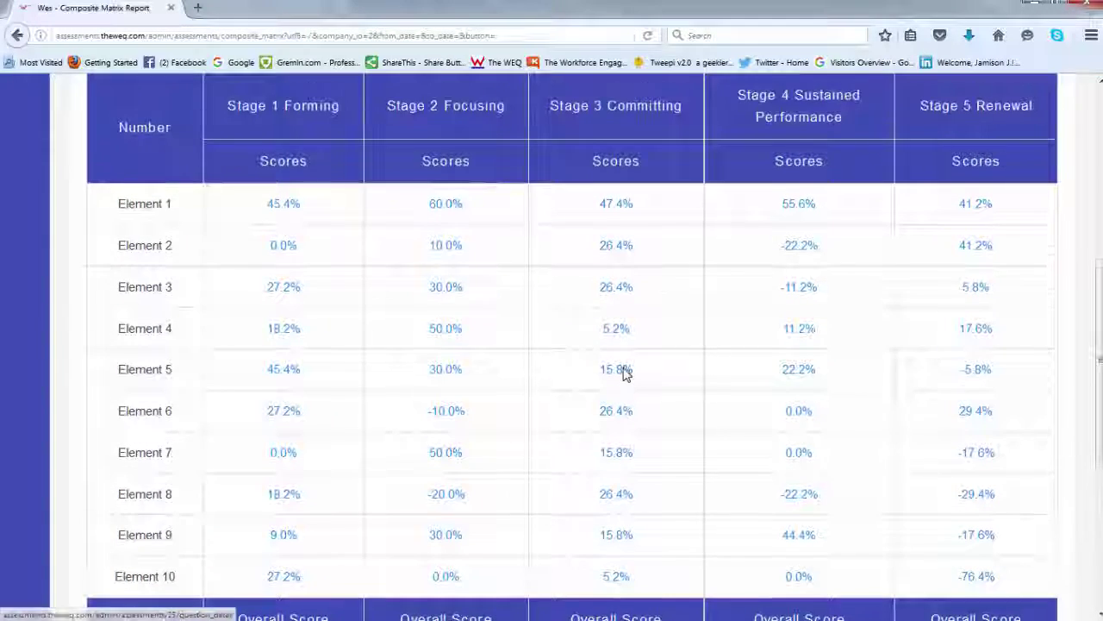
scroll(353, 402, "down", 7)
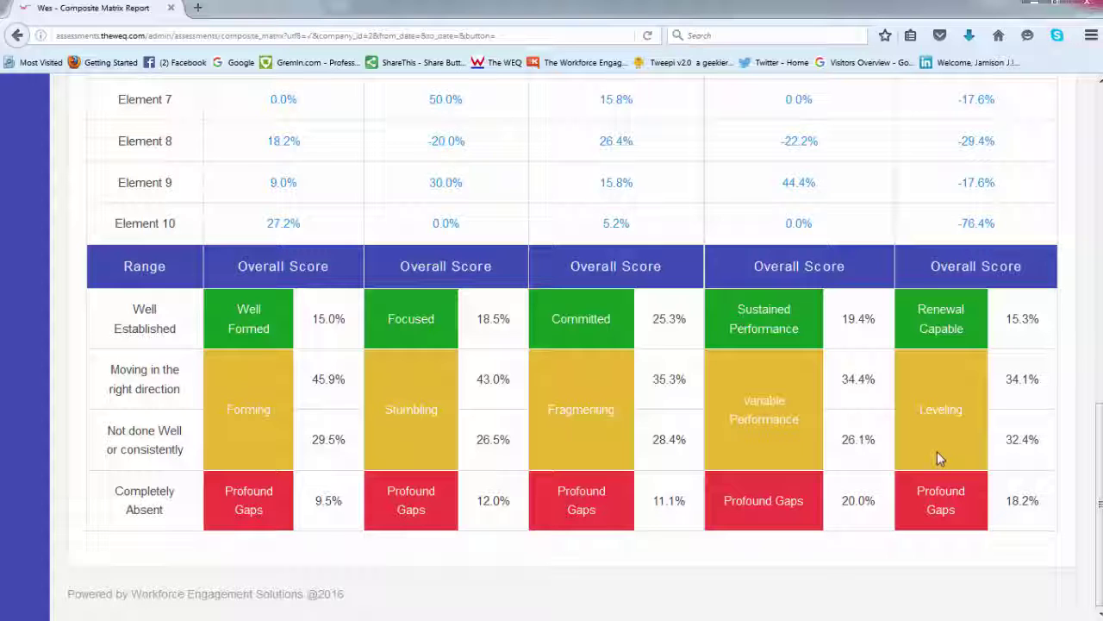
Step: Read the element information for Element 2 under Stage 4 Sustained Performance and close it
scroll(927, 411, "up", 3)
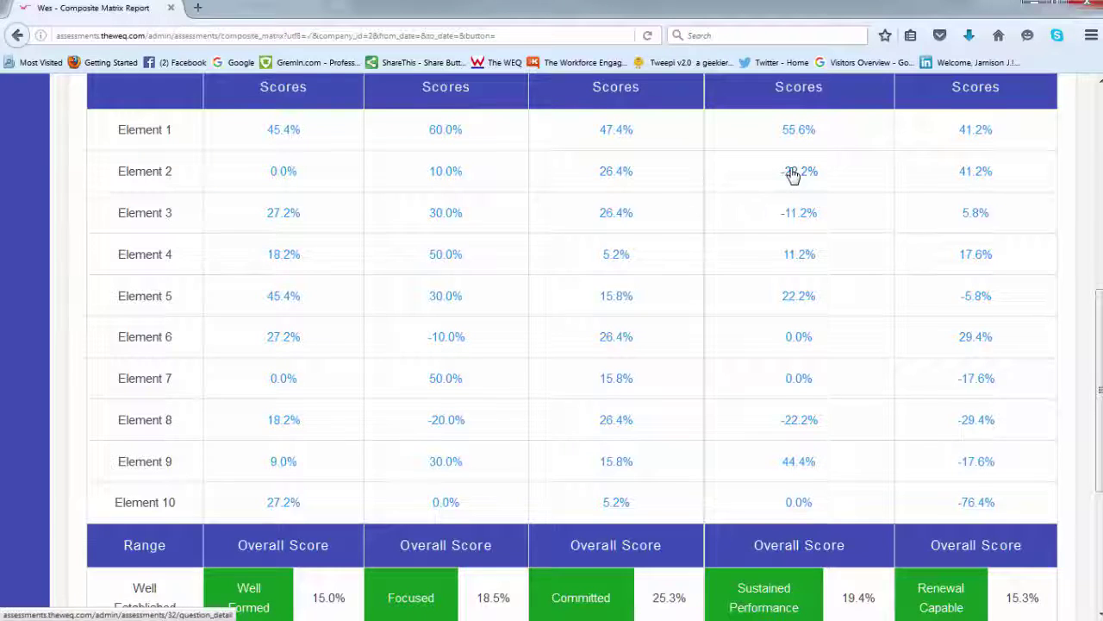
scroll(793, 175, "up", 1)
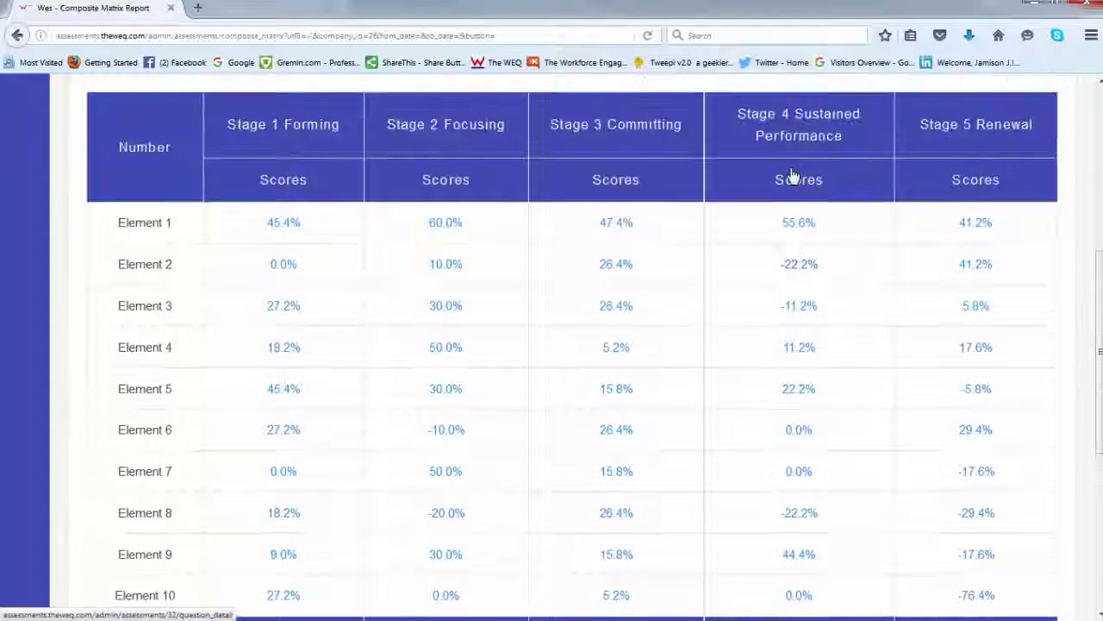
left_click(799, 268)
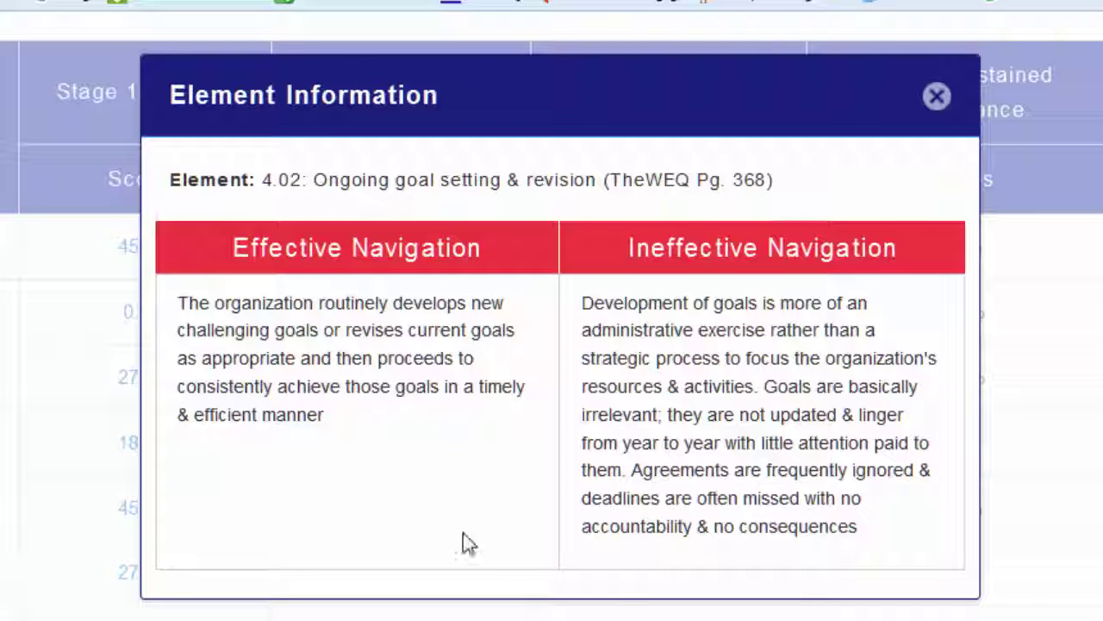
left_click(757, 590)
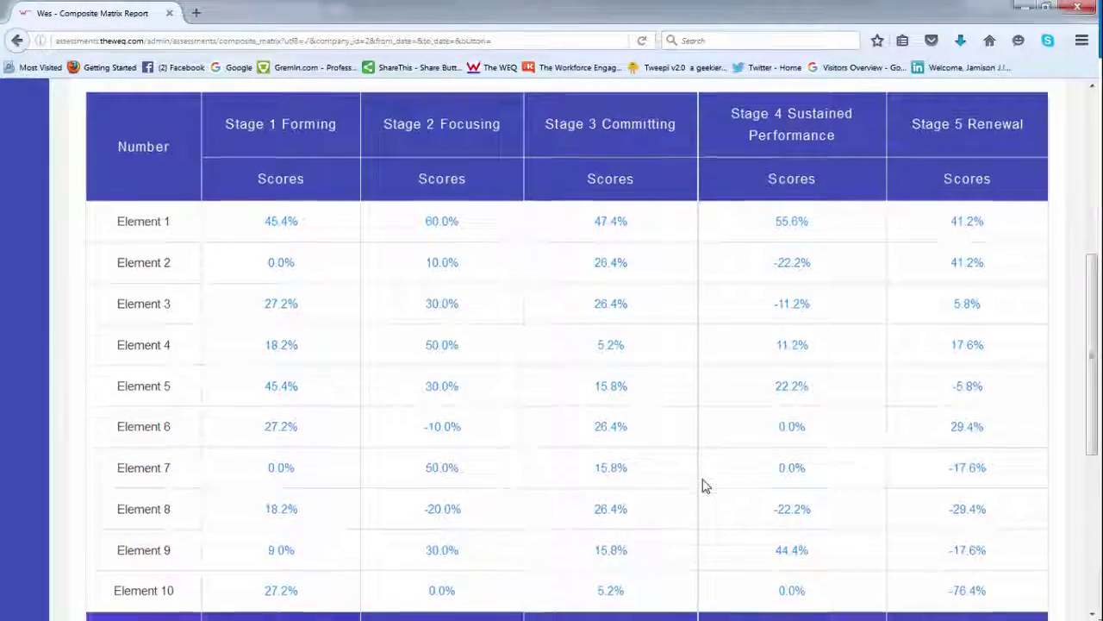
Step: Read the element information for Element 5 under Stage 5 Renewal and close it
scroll(702, 485, "down", 3)
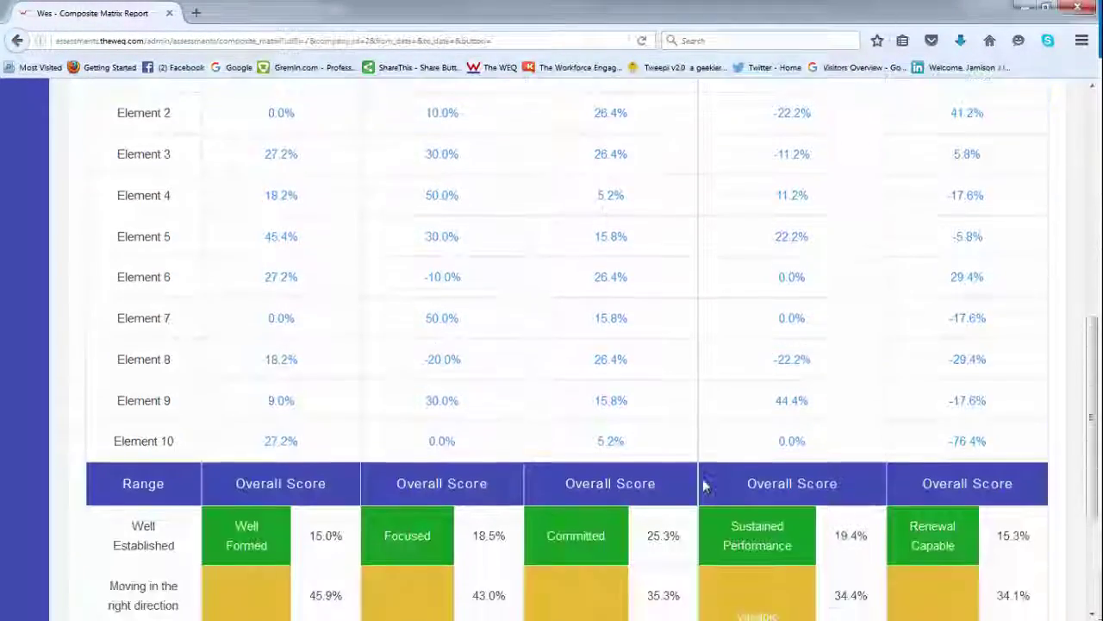
scroll(702, 485, "up", 2)
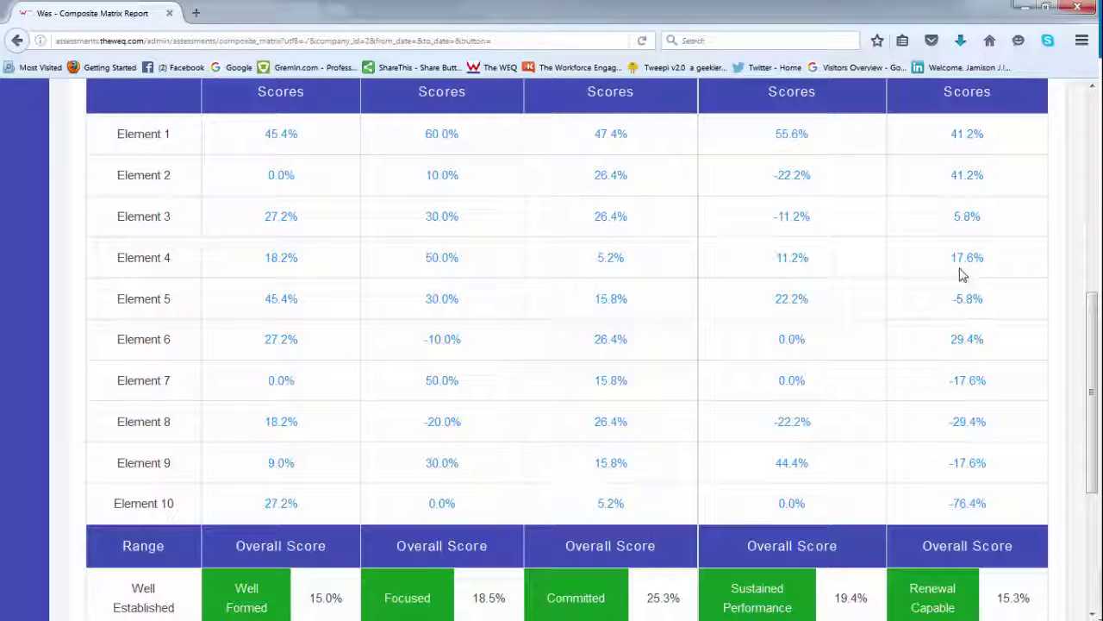
left_click(972, 303)
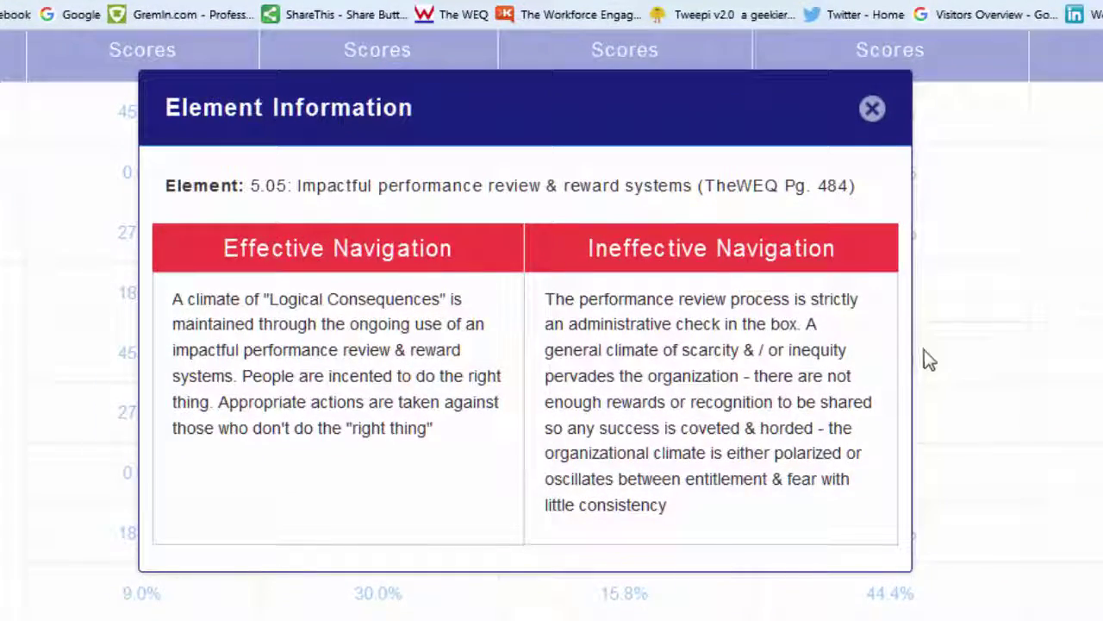
left_click(981, 371)
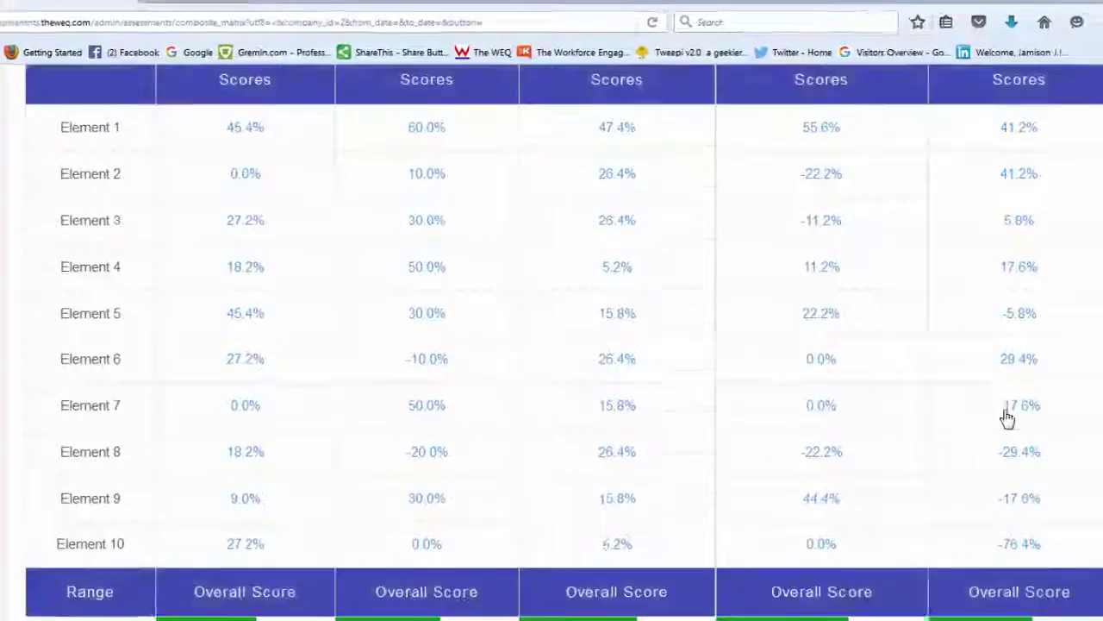
Step: Read the Stage 5 Renewal element information for Element 7 and Element 10, closing each one after reading
left_click(1007, 408)
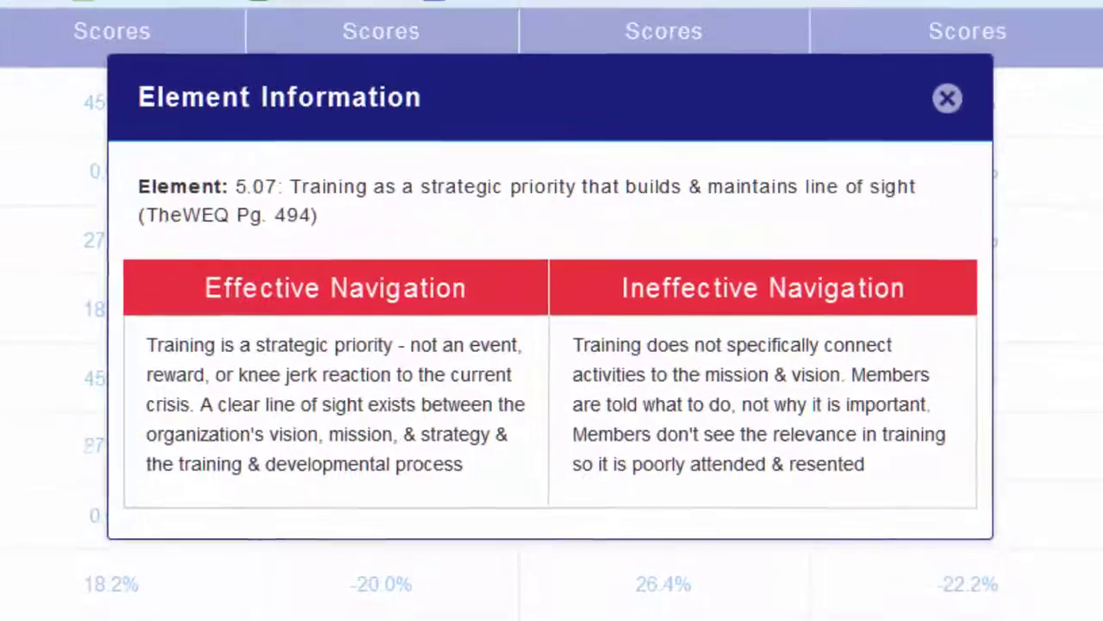
left_click(1043, 502)
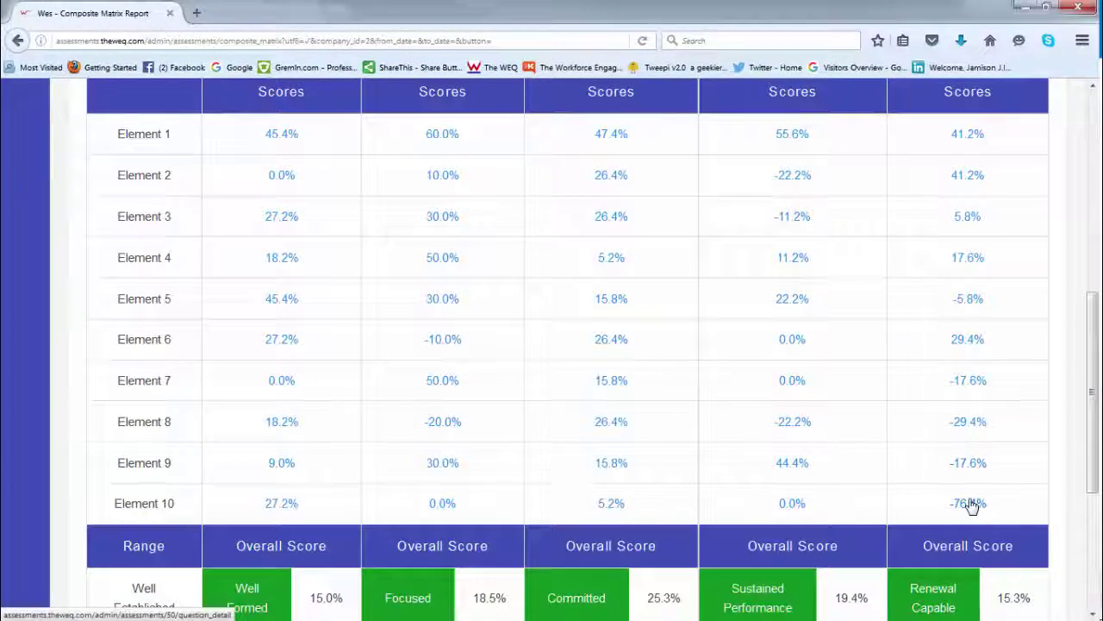
left_click(969, 505)
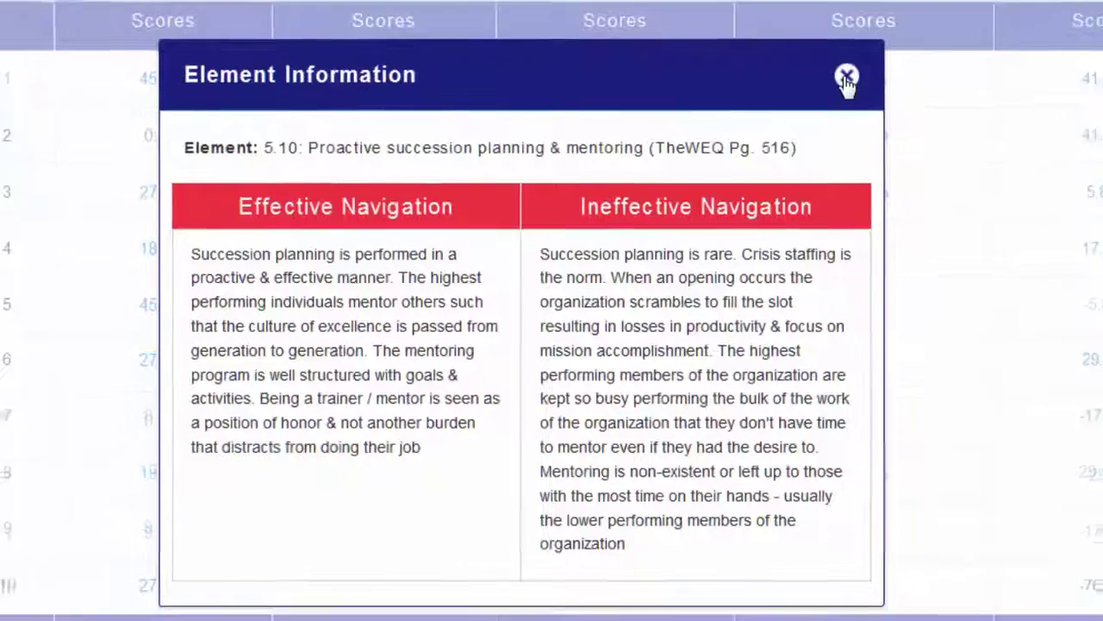
left_click(856, 69)
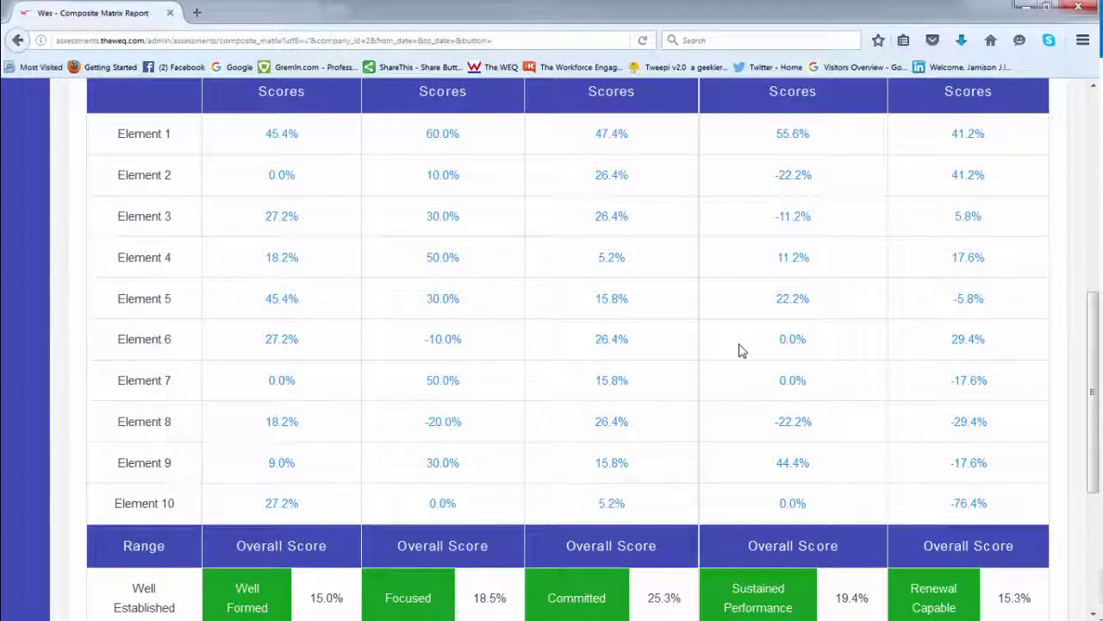
Step: Filter the composite matrix report by the Sm&K group with its sub-groups and run the search
scroll(740, 351, "up", 2)
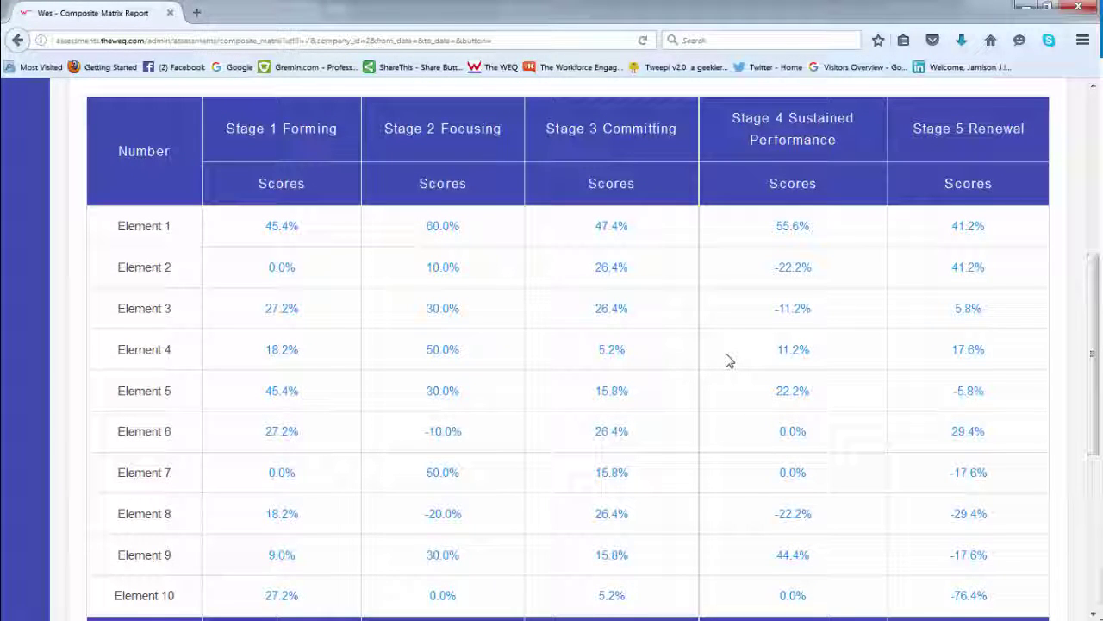
scroll(737, 328, "down", 2)
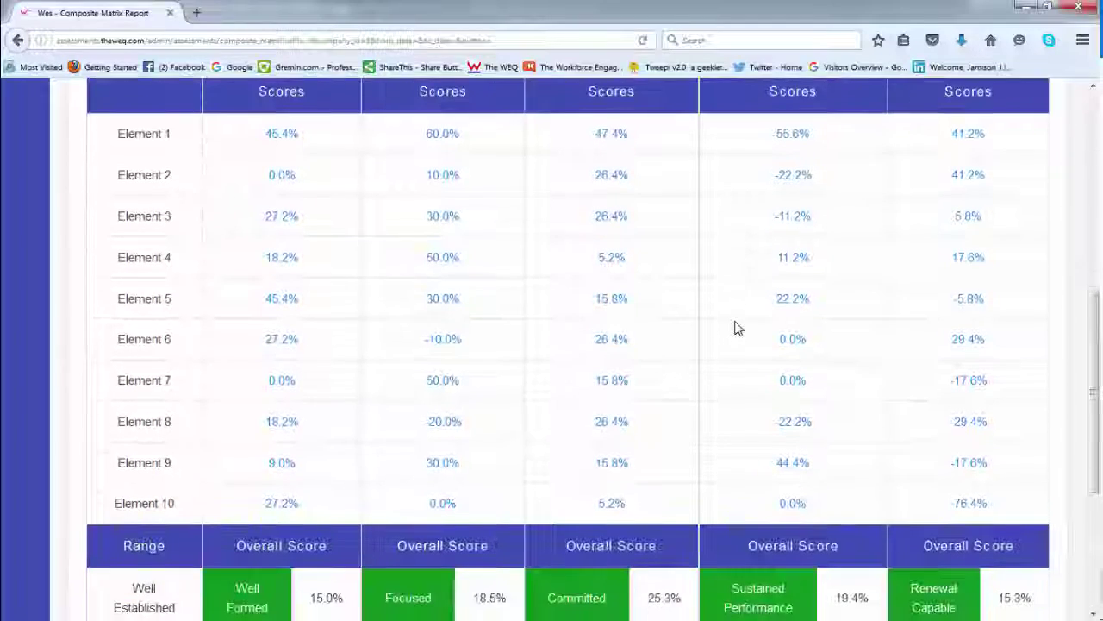
scroll(737, 328, "up", 2)
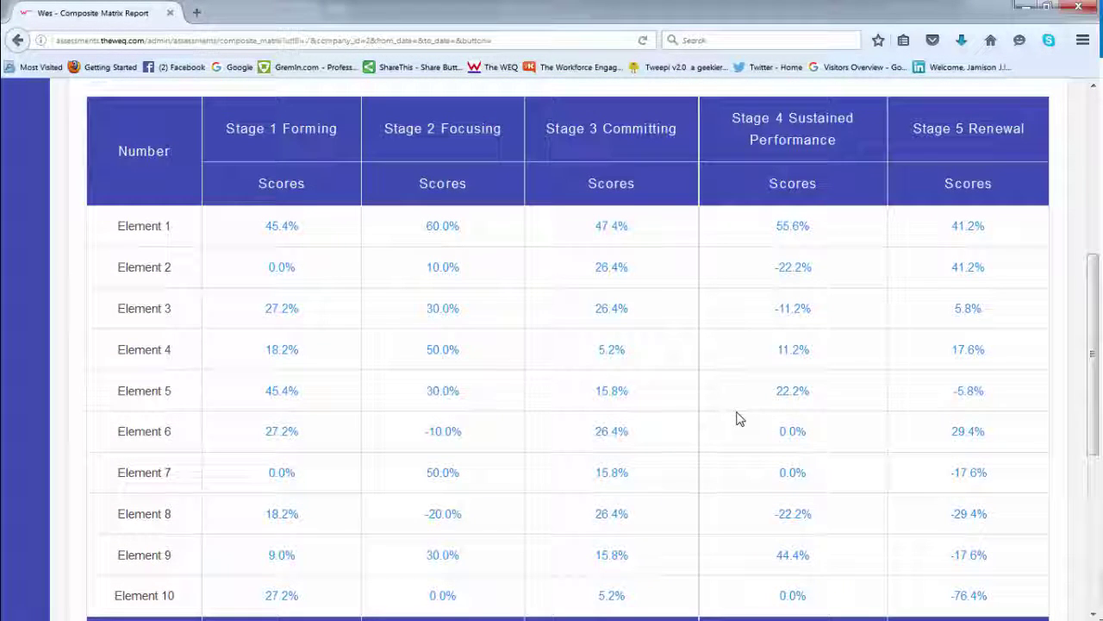
scroll(737, 418, "up", 4)
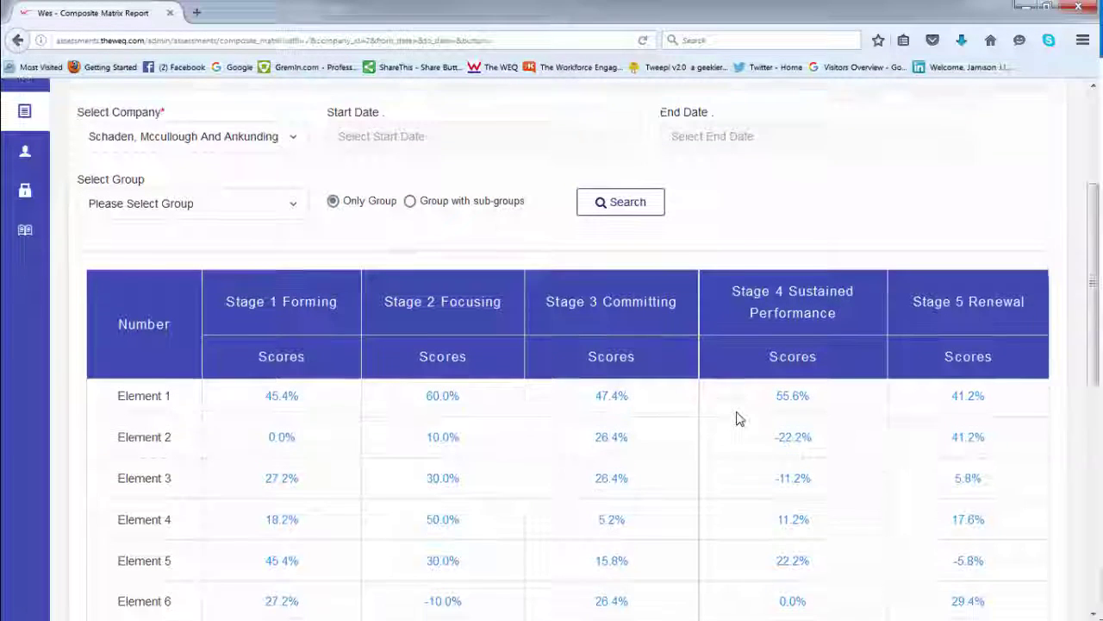
scroll(737, 418, "up", 1)
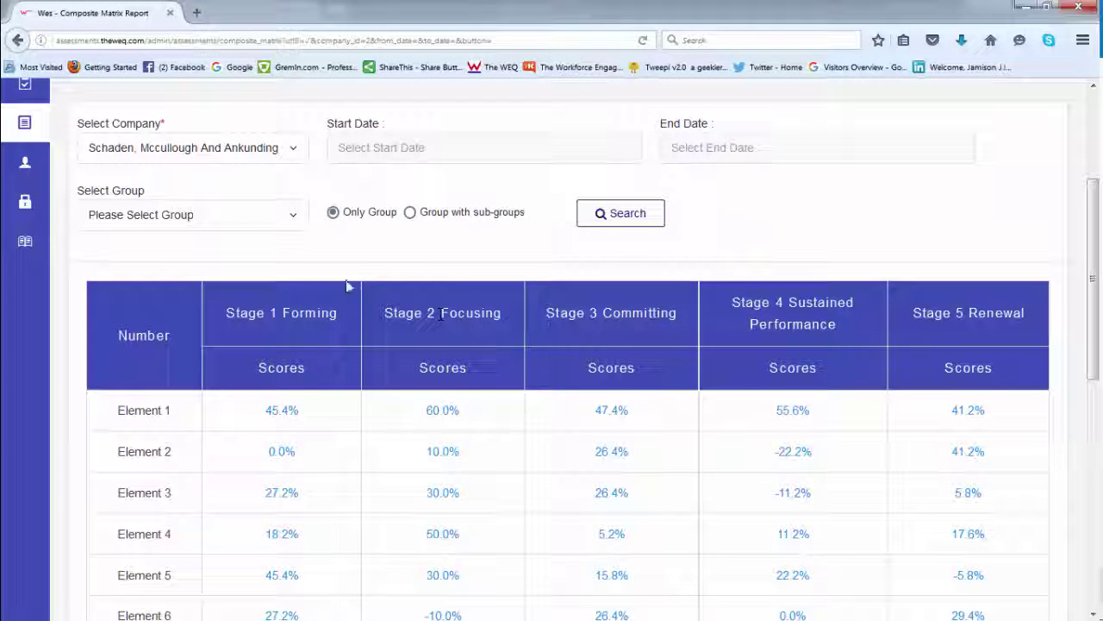
left_click(294, 219)
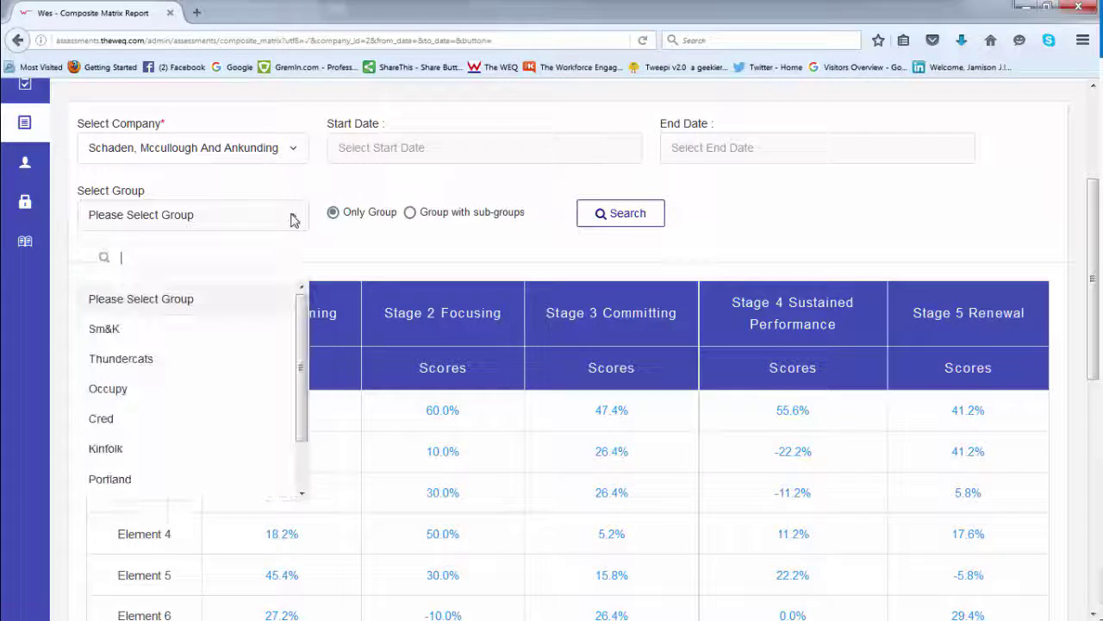
left_click(112, 333)
left_click(409, 213)
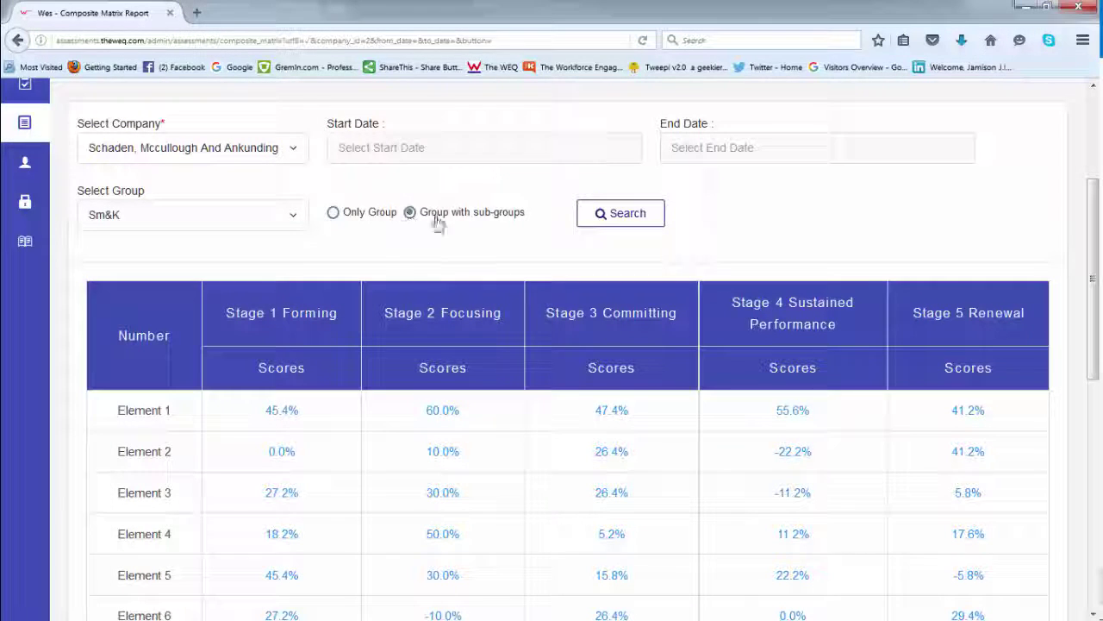
left_click(624, 218)
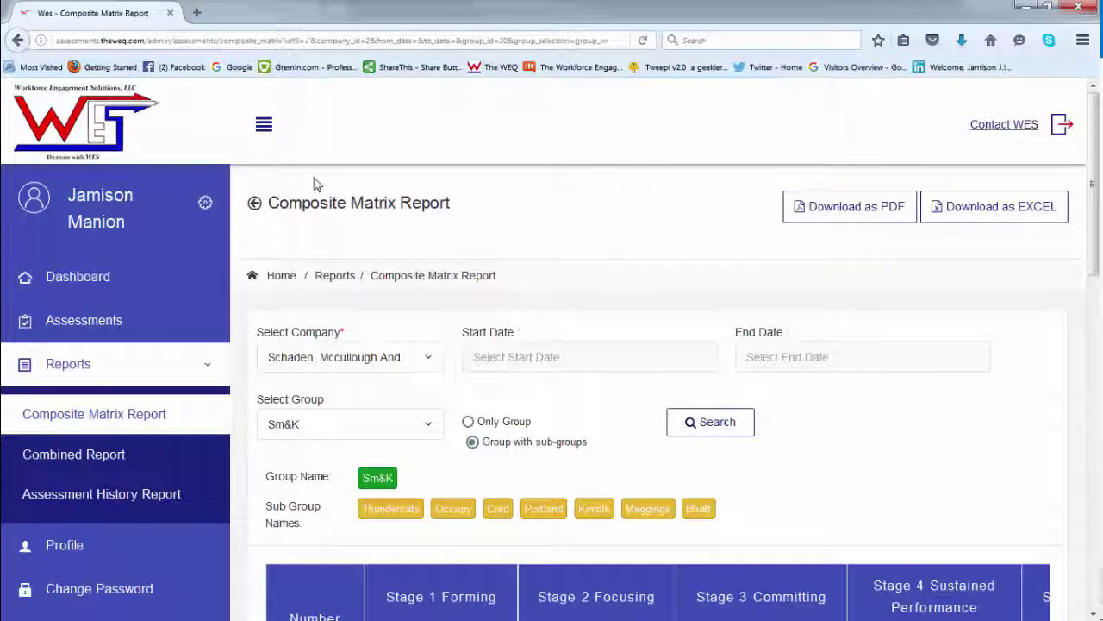
Step: Collapse the navigation sidebar and examine the filtered report's sub-group names and stage scores
left_click(264, 124)
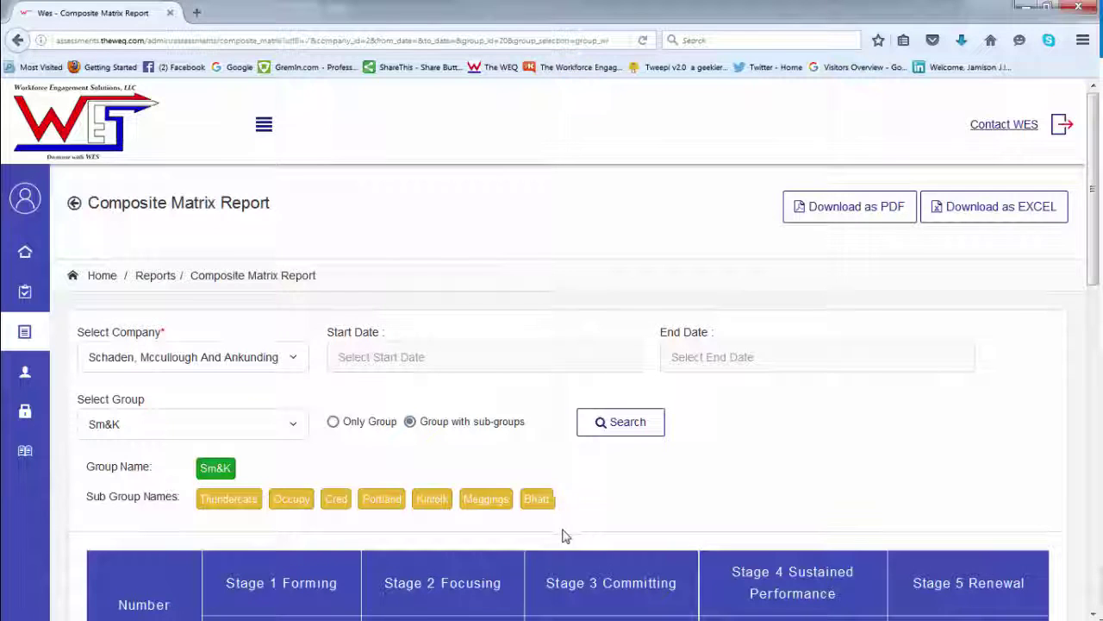
scroll(583, 541, "down", 3)
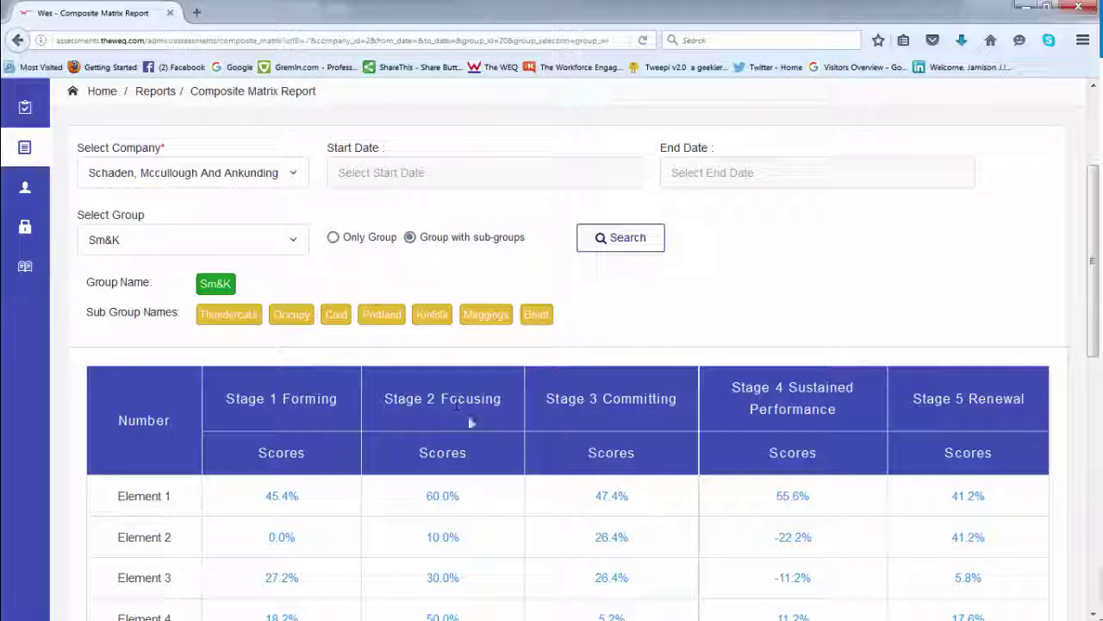
scroll(493, 437, "down", 2)
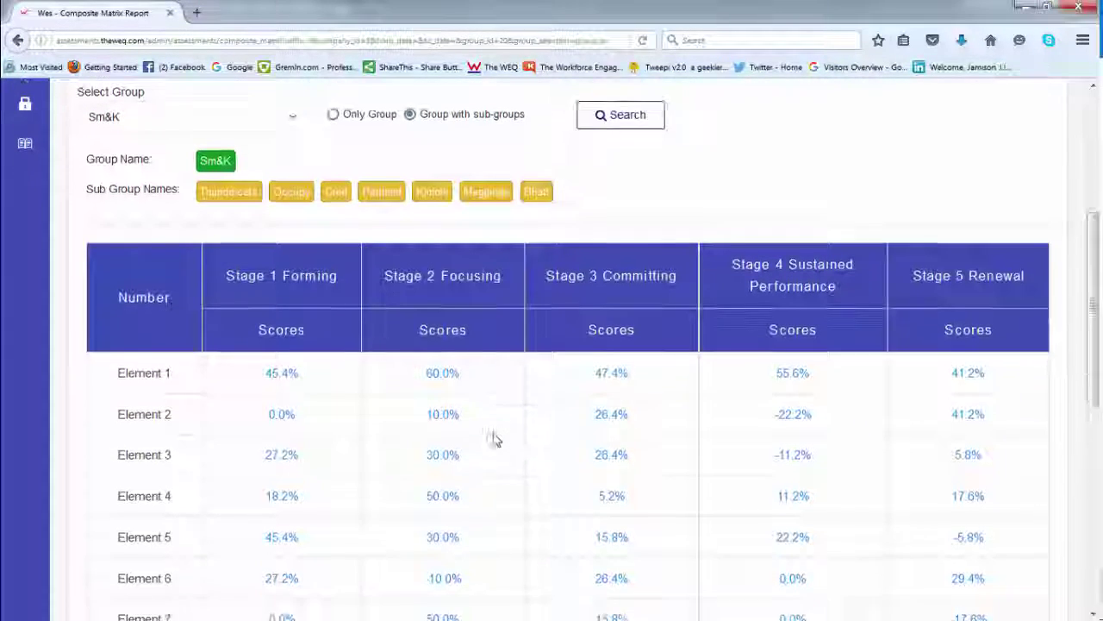
scroll(493, 438, "down", 2)
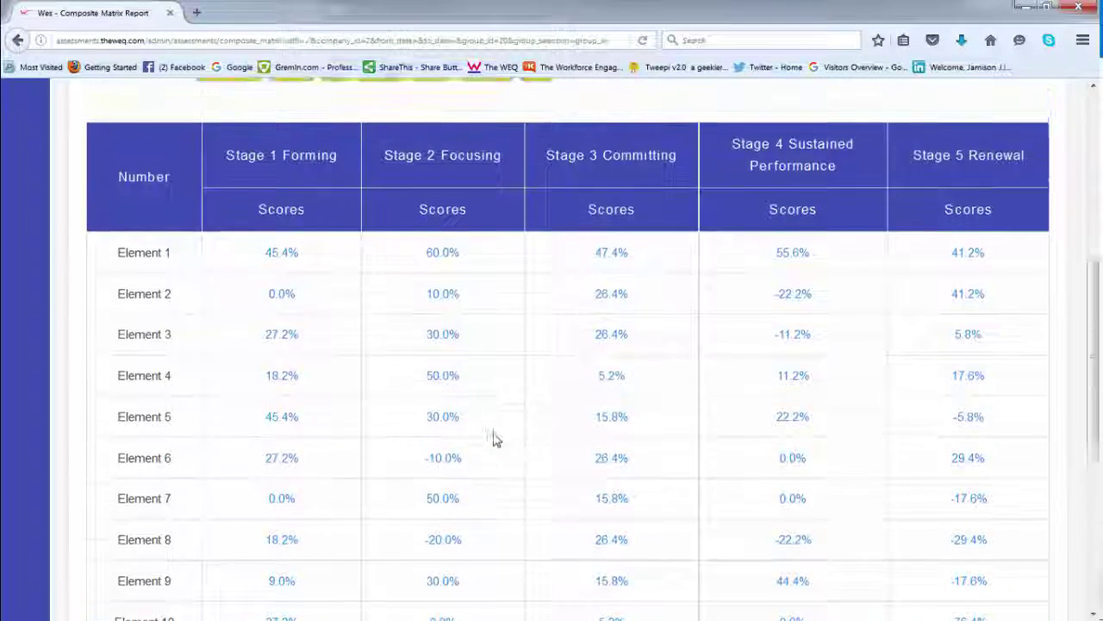
Step: Set the report's start date to 4 January, 2016
scroll(493, 438, "up", 6)
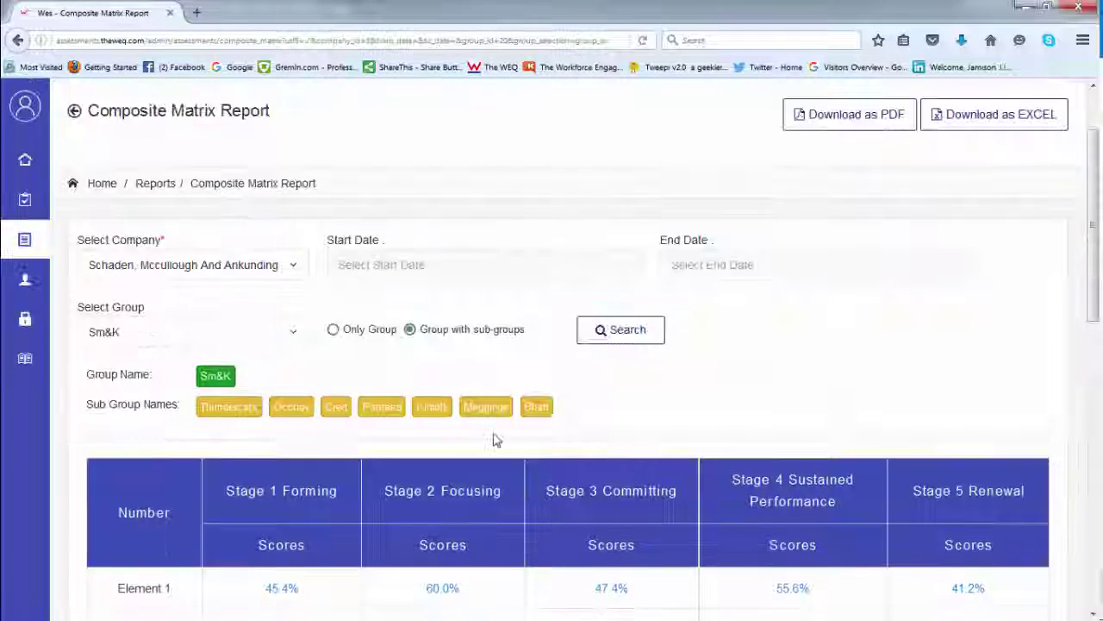
left_click(546, 267)
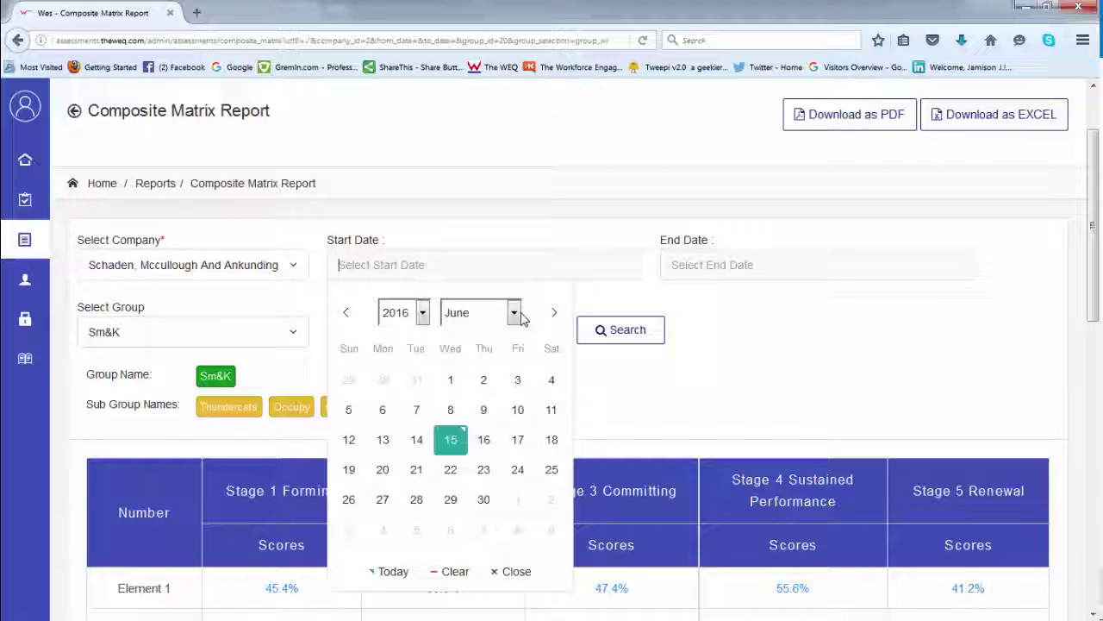
left_click(516, 315)
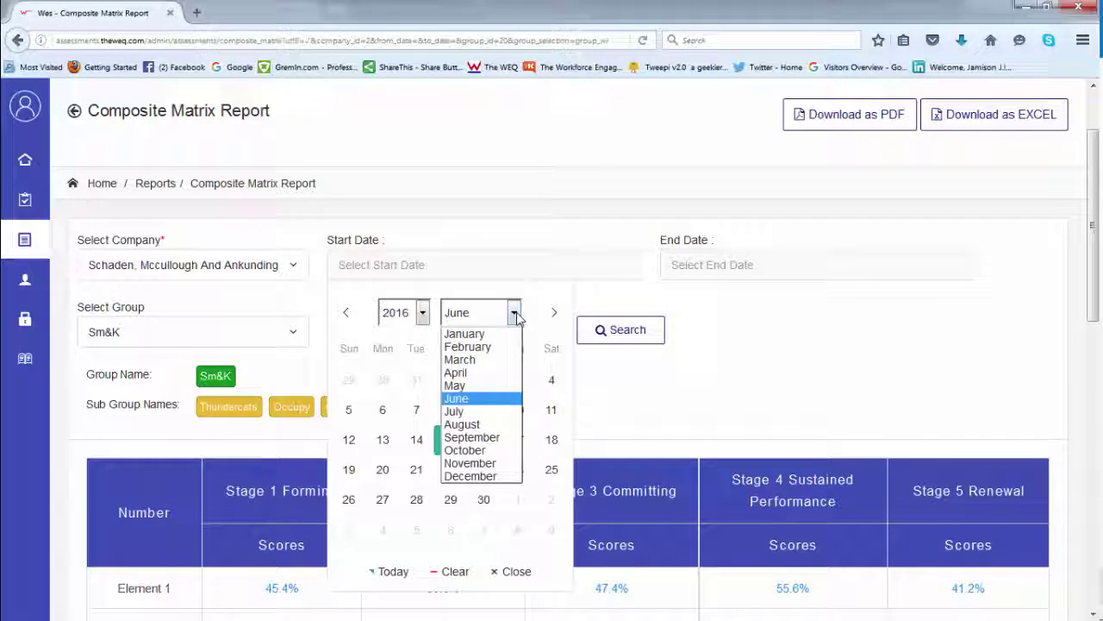
left_click(478, 335)
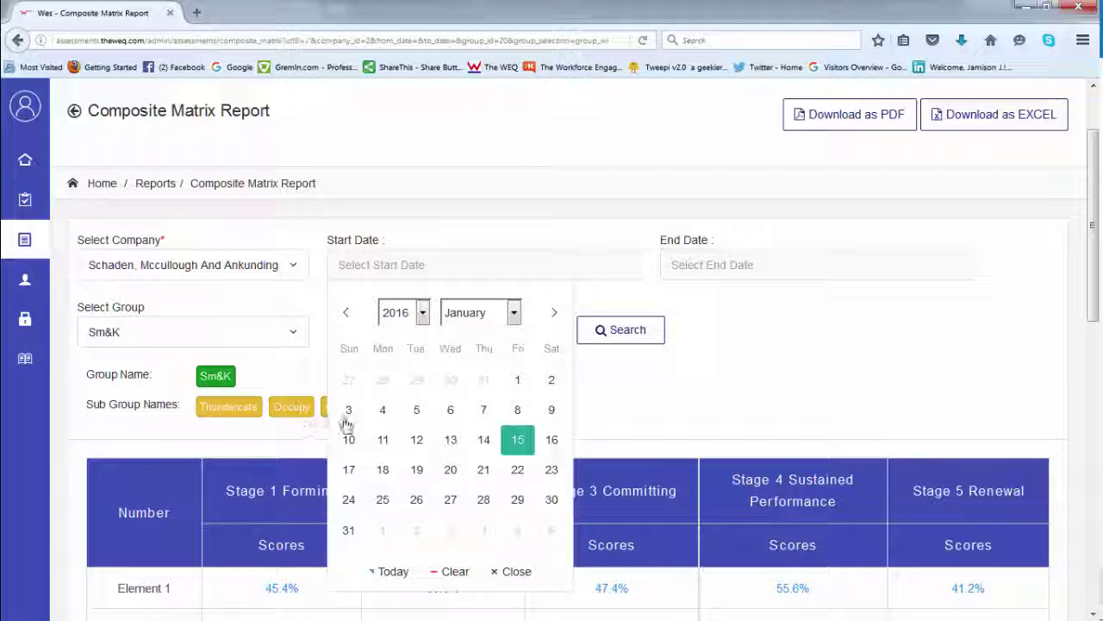
left_click(385, 412)
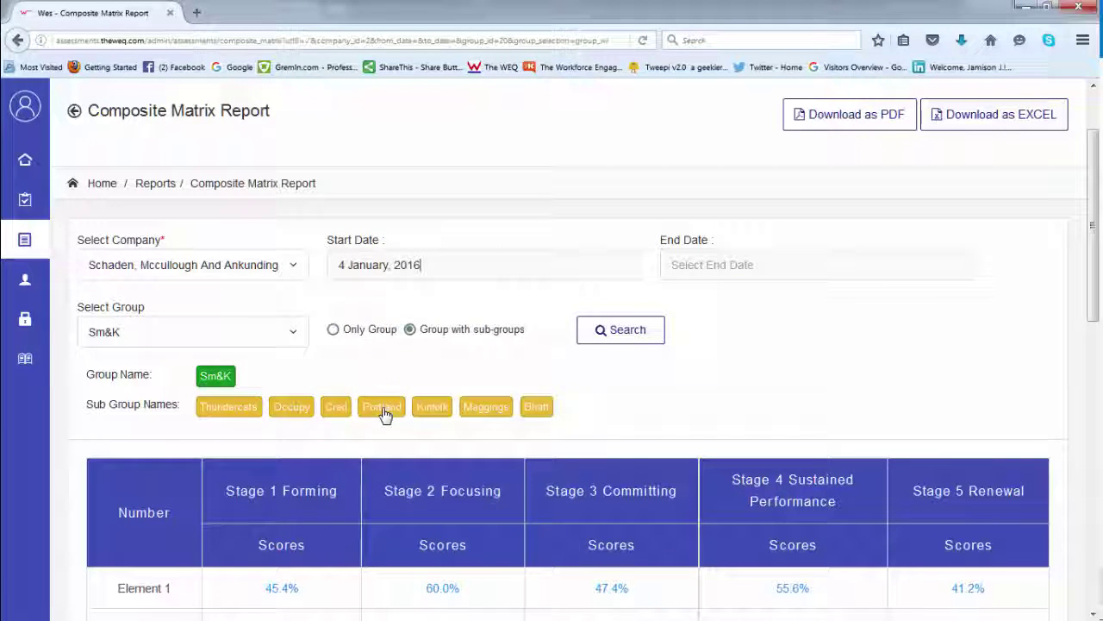
Step: Set the report's end date to 15 April, 2016 and run the search
left_click(720, 270)
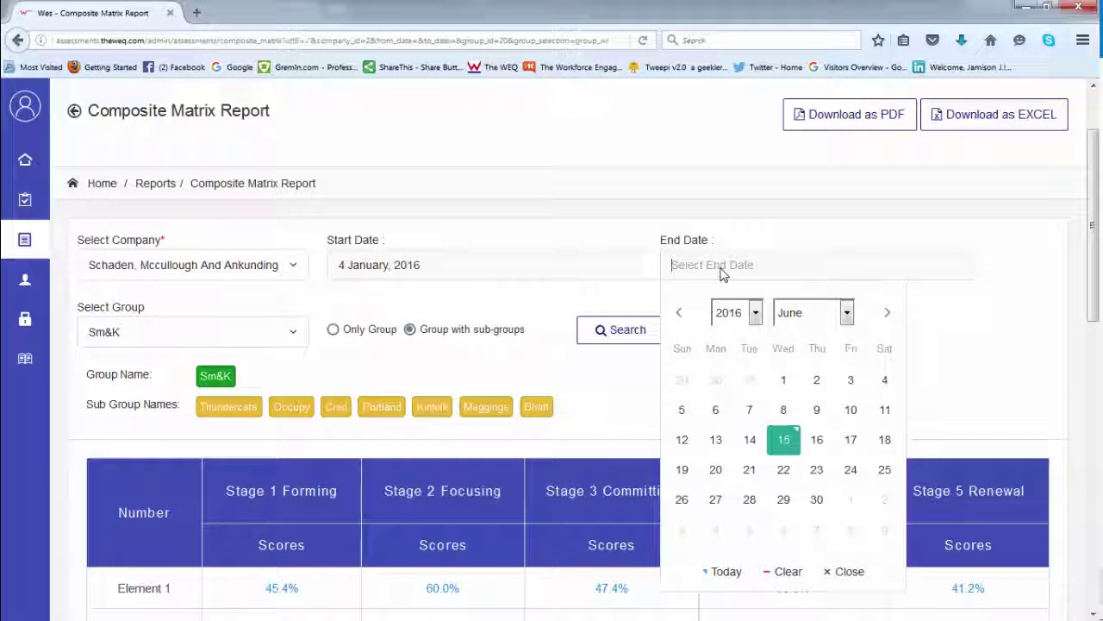
left_click(847, 315)
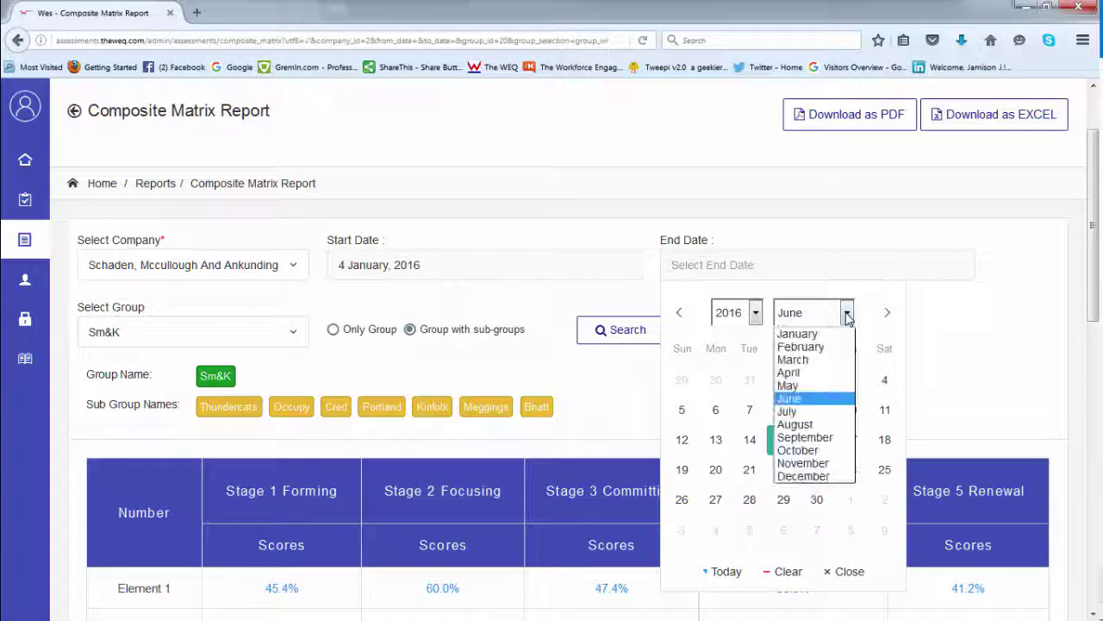
left_click(800, 373)
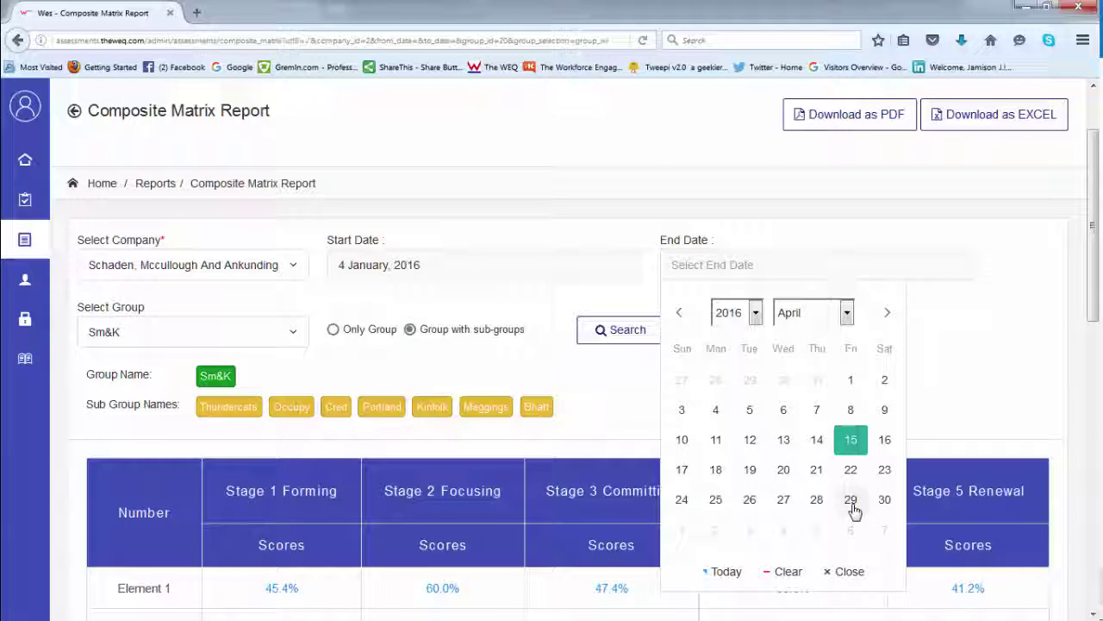
left_click(850, 440)
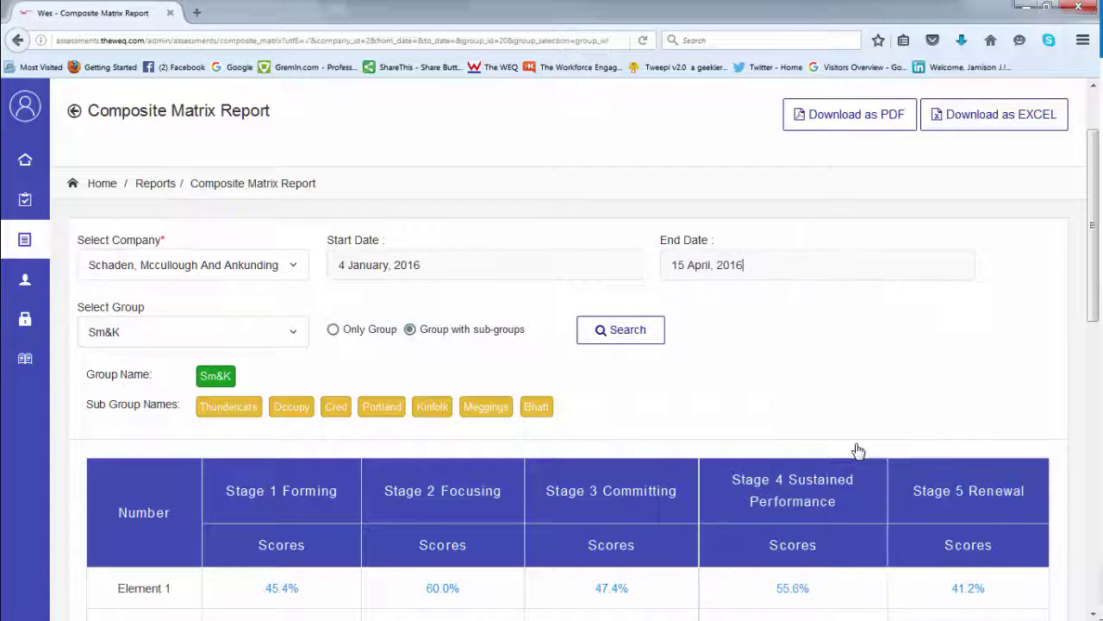
left_click(625, 333)
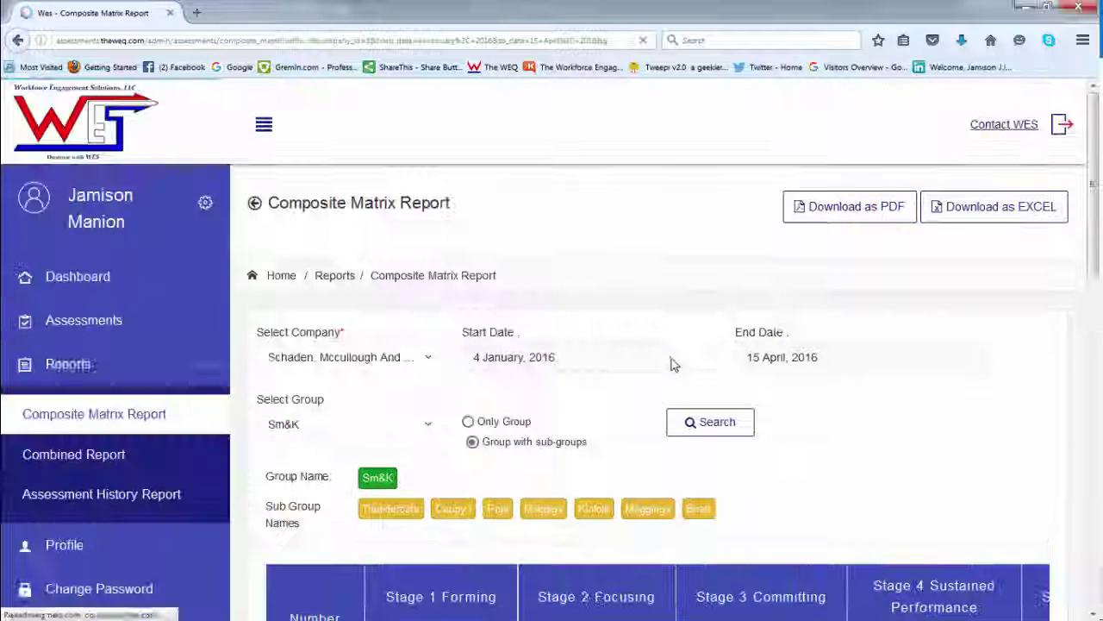
Step: Collapse the navigation sidebar and examine the Sm&K element and overall scores for 4 January to 15 April, 2016
scroll(795, 453, "down", 5)
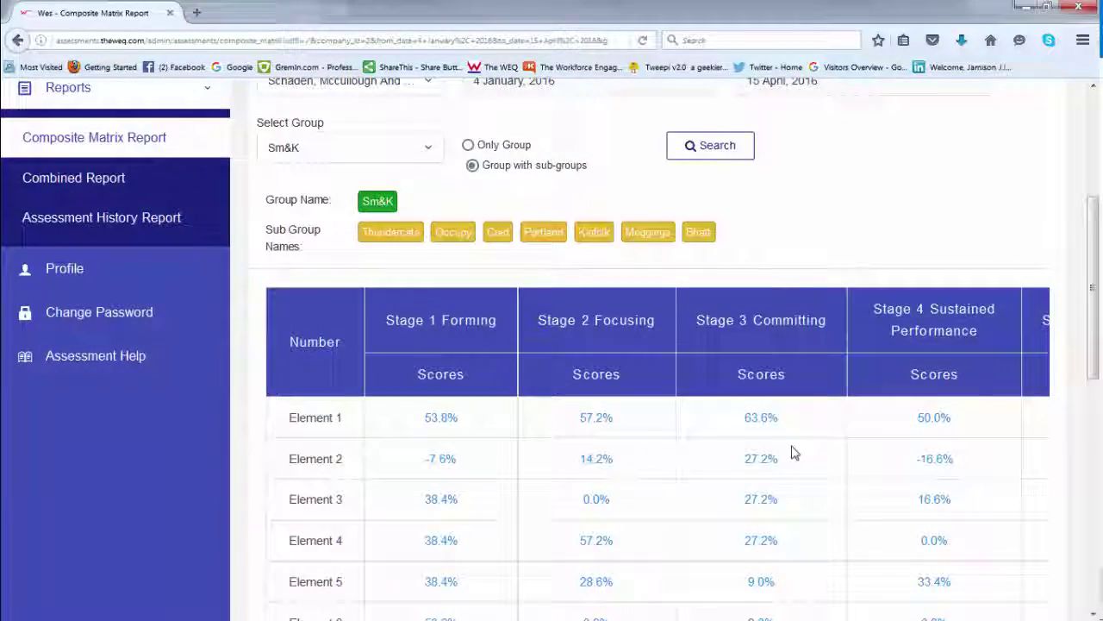
scroll(795, 453, "down", 2)
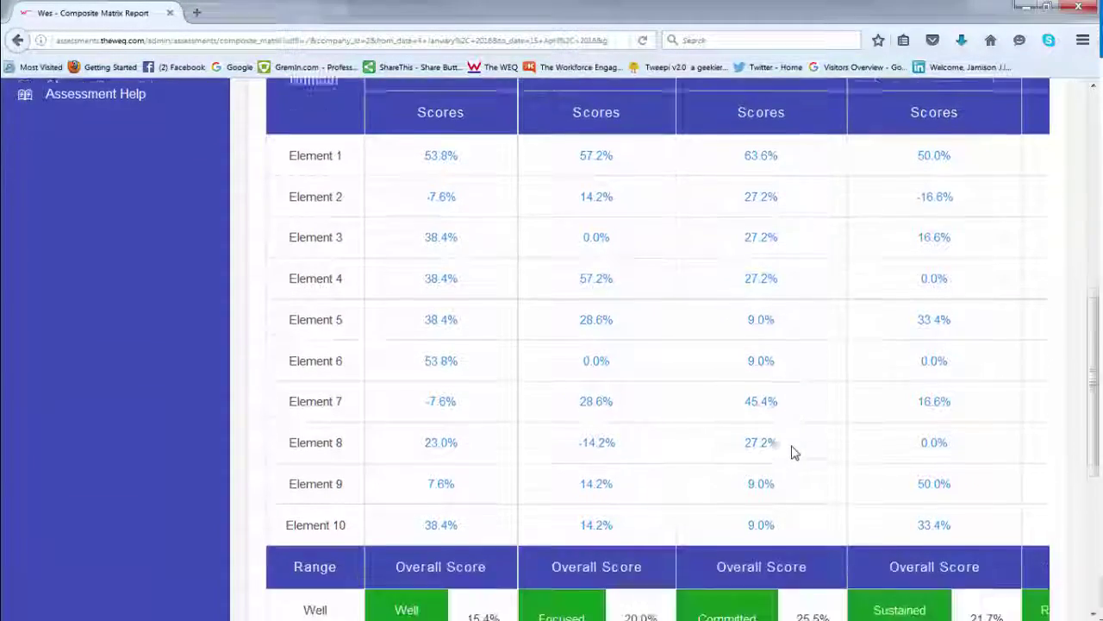
scroll(789, 445, "up", 10)
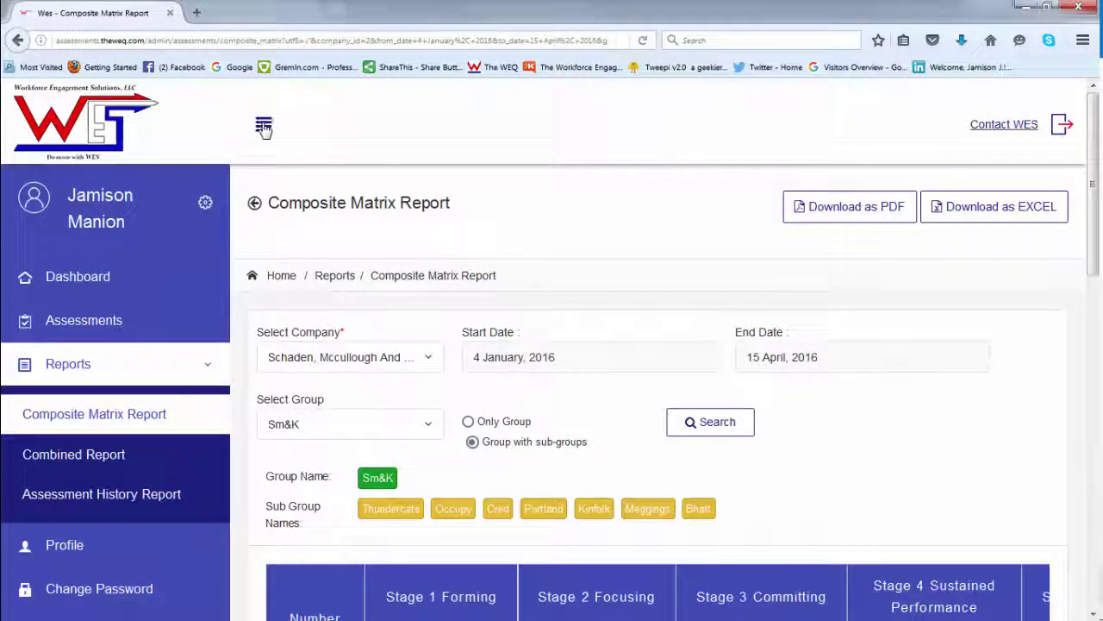
left_click(263, 126)
scroll(310, 381, "down", 6)
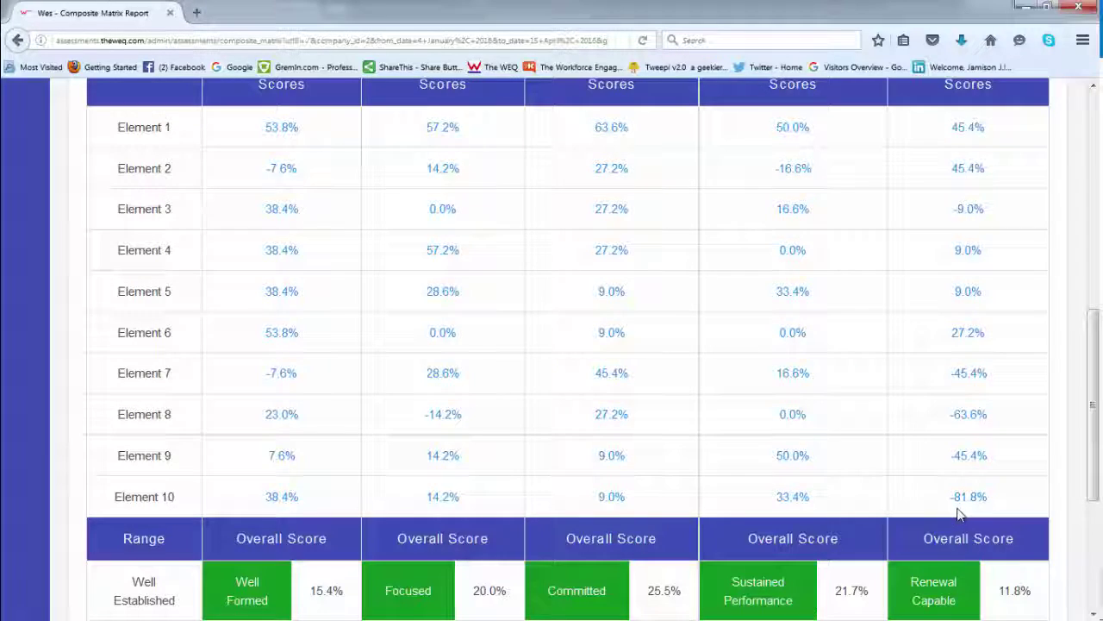
scroll(917, 500, "up", 10)
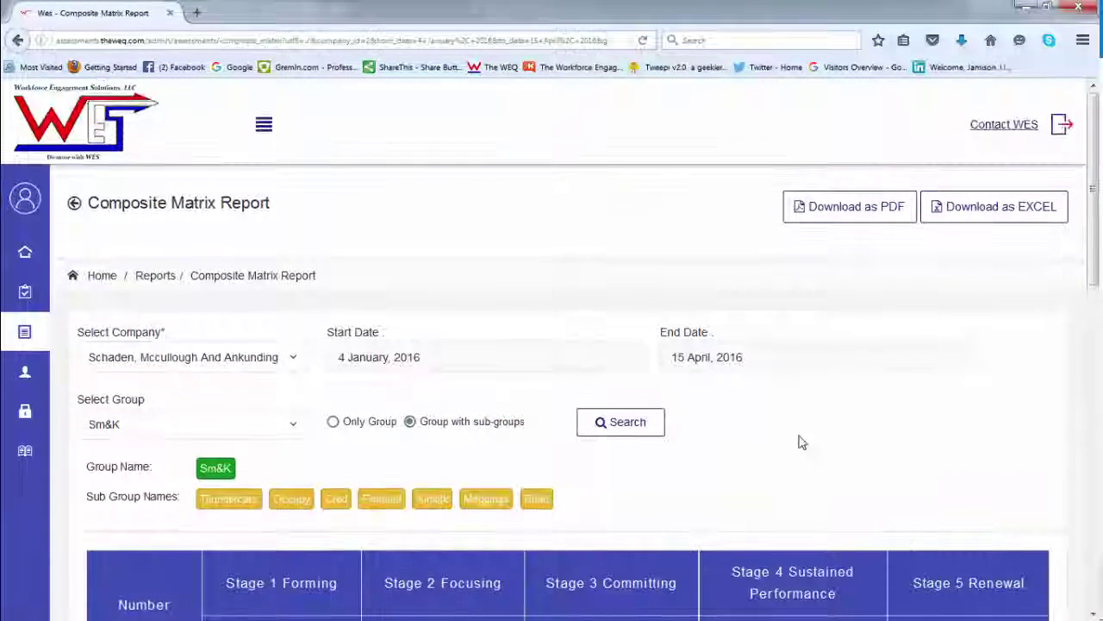
Step: Set the report's start date to 16 April, 2016
left_click(571, 363)
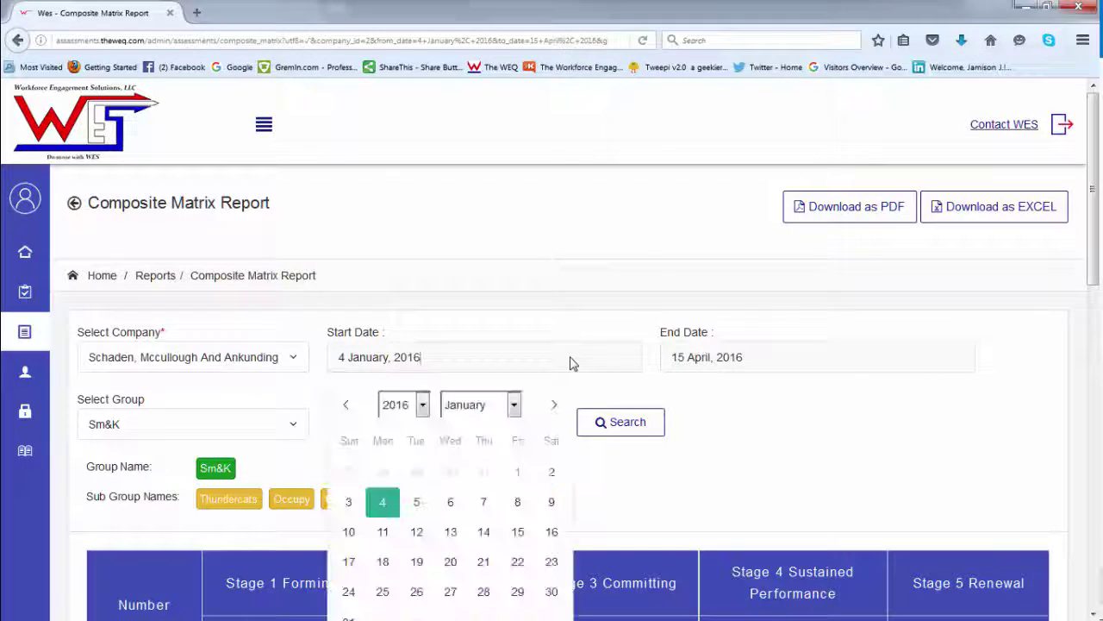
left_click(515, 412)
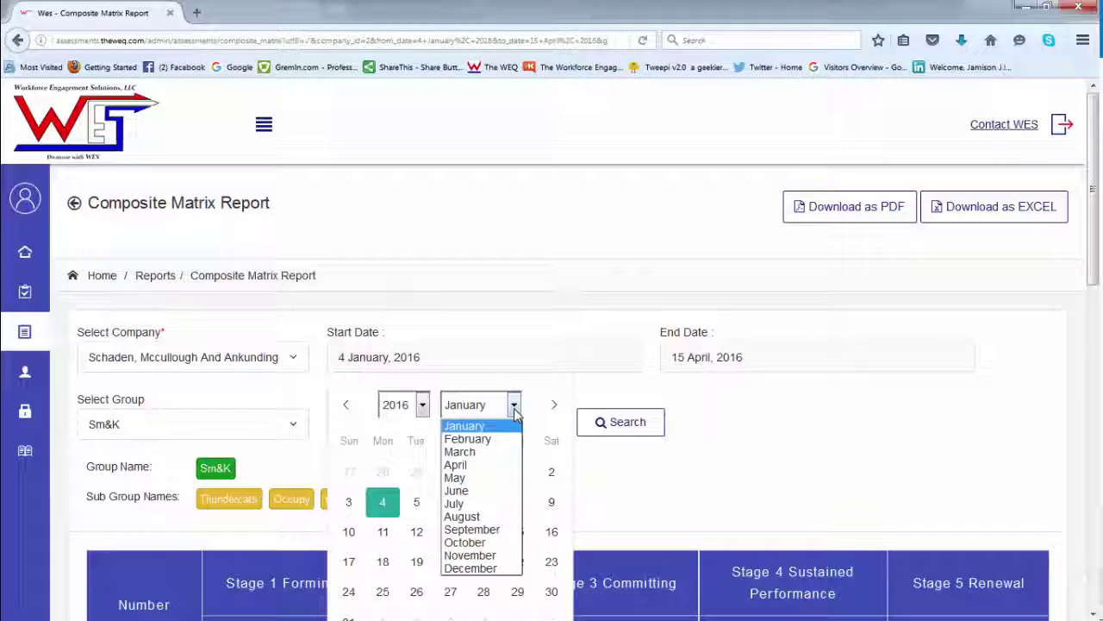
left_click(454, 470)
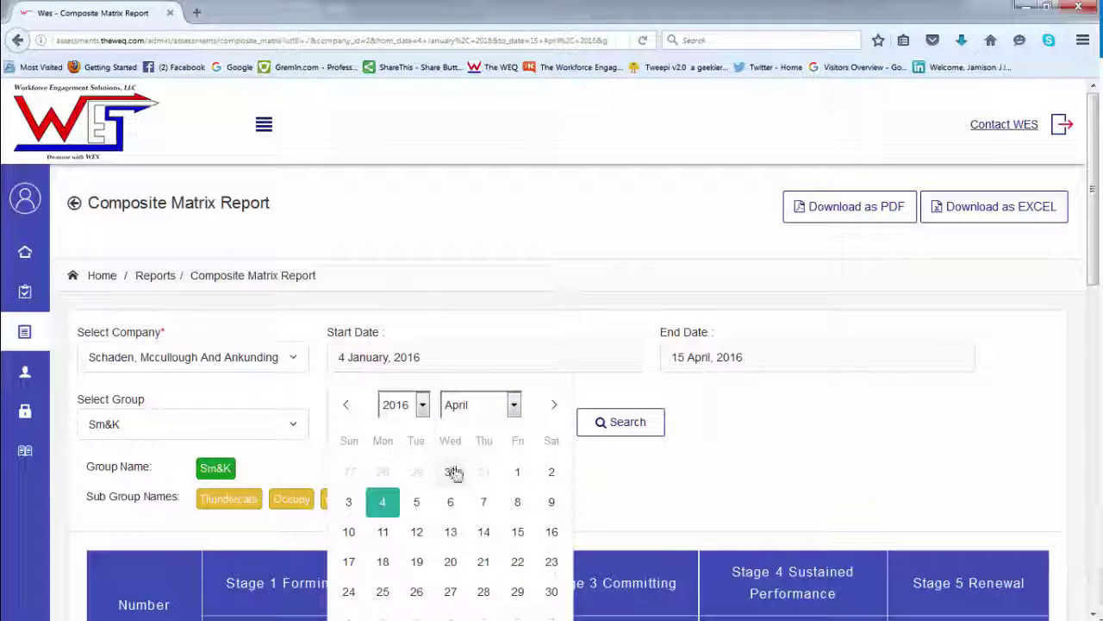
left_click(552, 533)
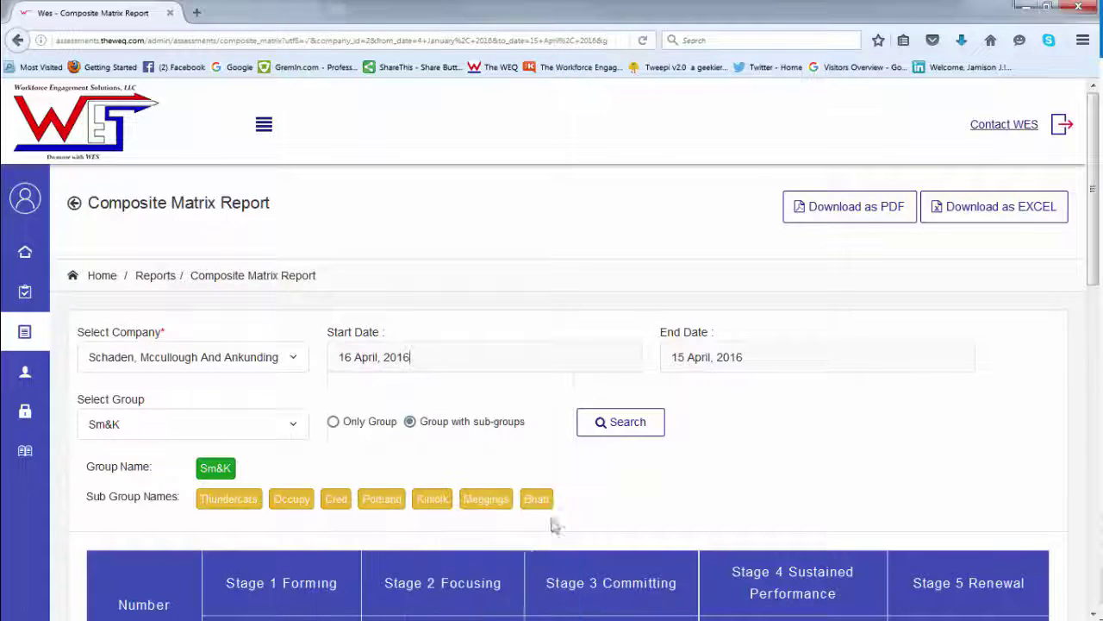
Step: Set the report's end date to 15 June, 2016 and run the search for the new period
left_click(768, 362)
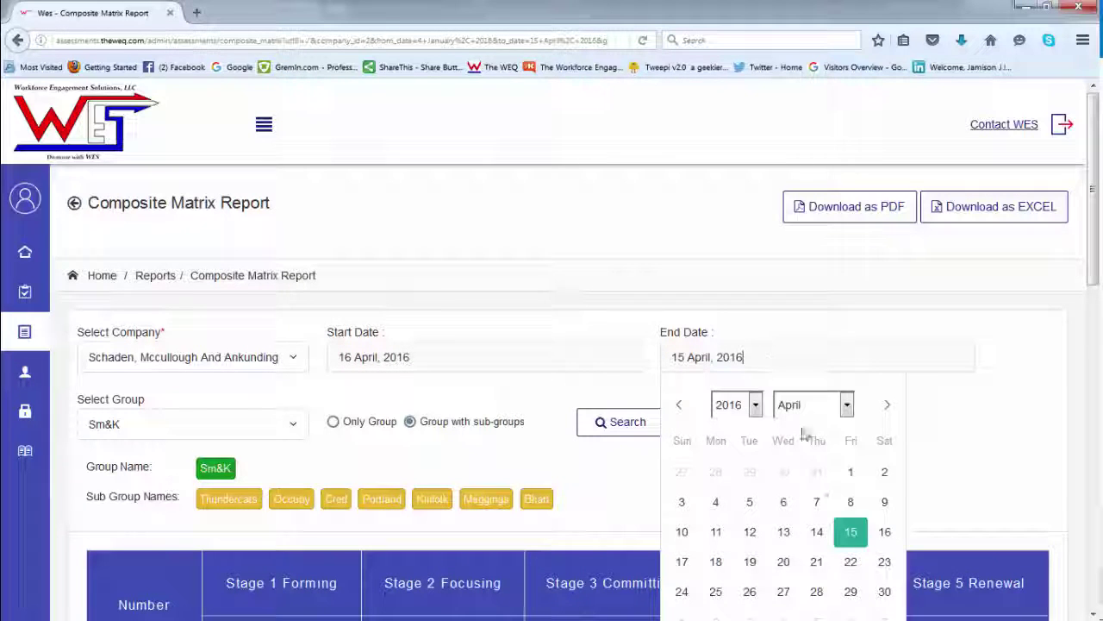
left_click(847, 405)
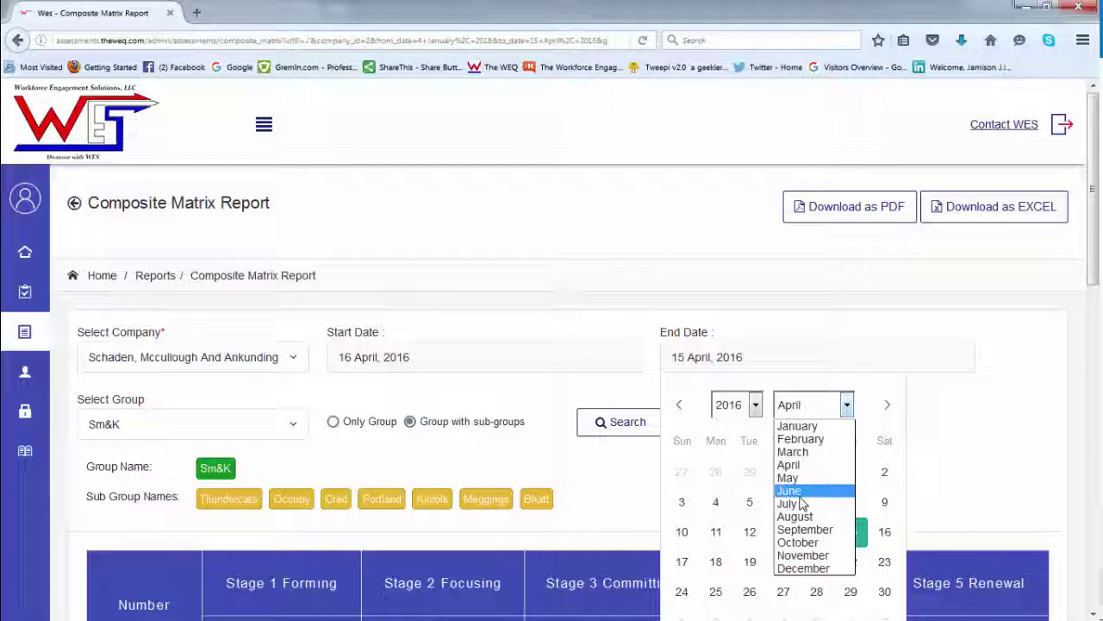
left_click(798, 491)
left_click(784, 532)
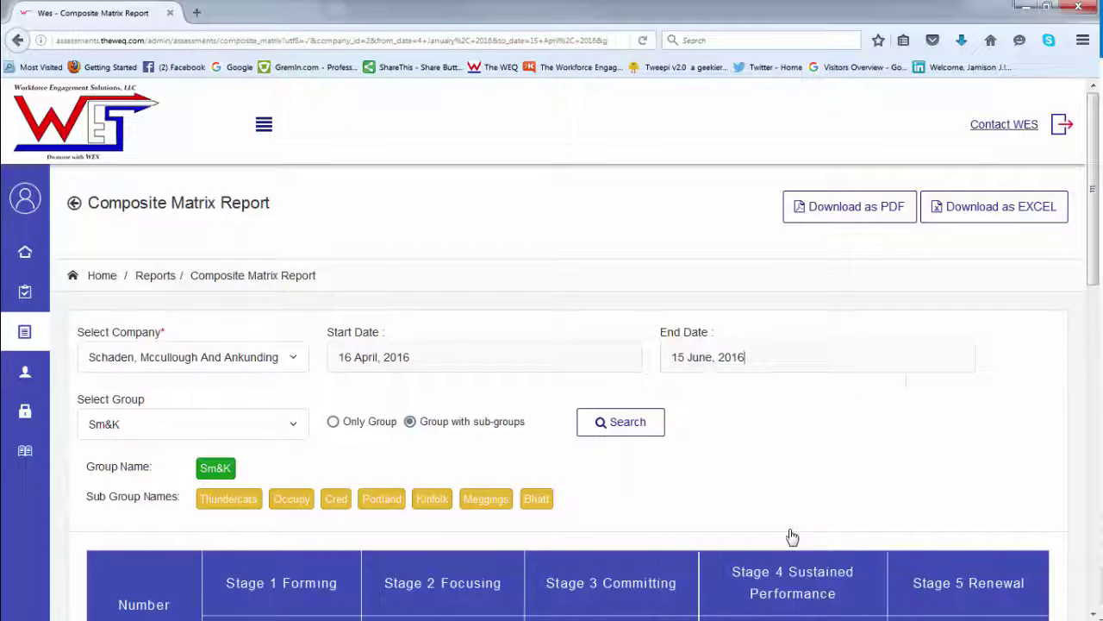
left_click(601, 422)
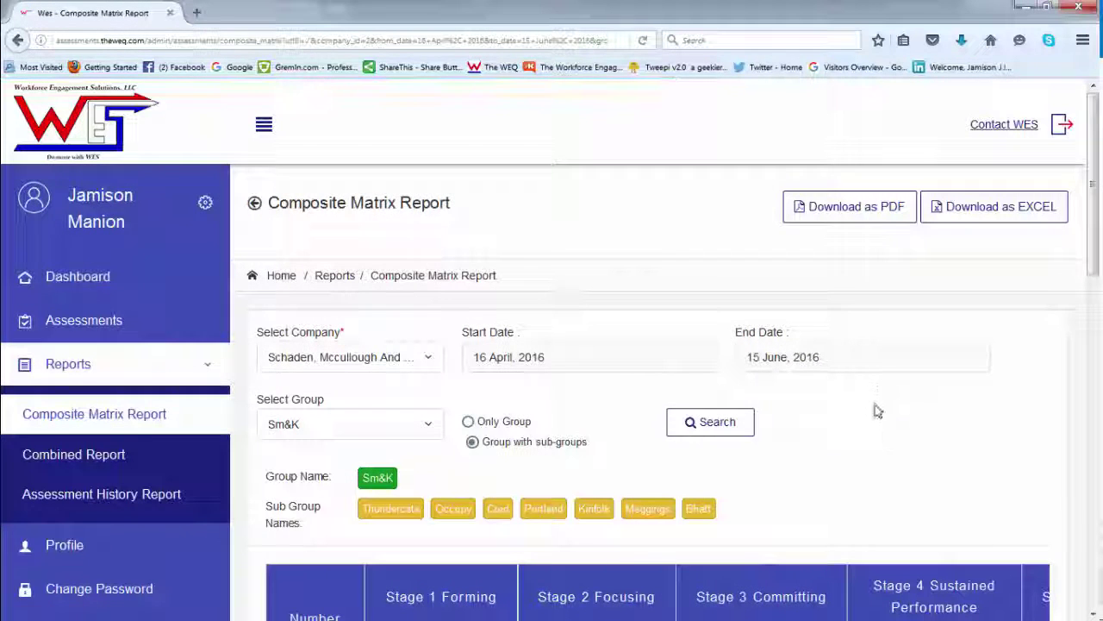
Step: Collapse the navigation sidebar and examine the Sm&K stage scores for 16 April to 15 June, 2016
left_click(261, 125)
scroll(388, 308, "down", 4)
scroll(423, 393, "down", 3)
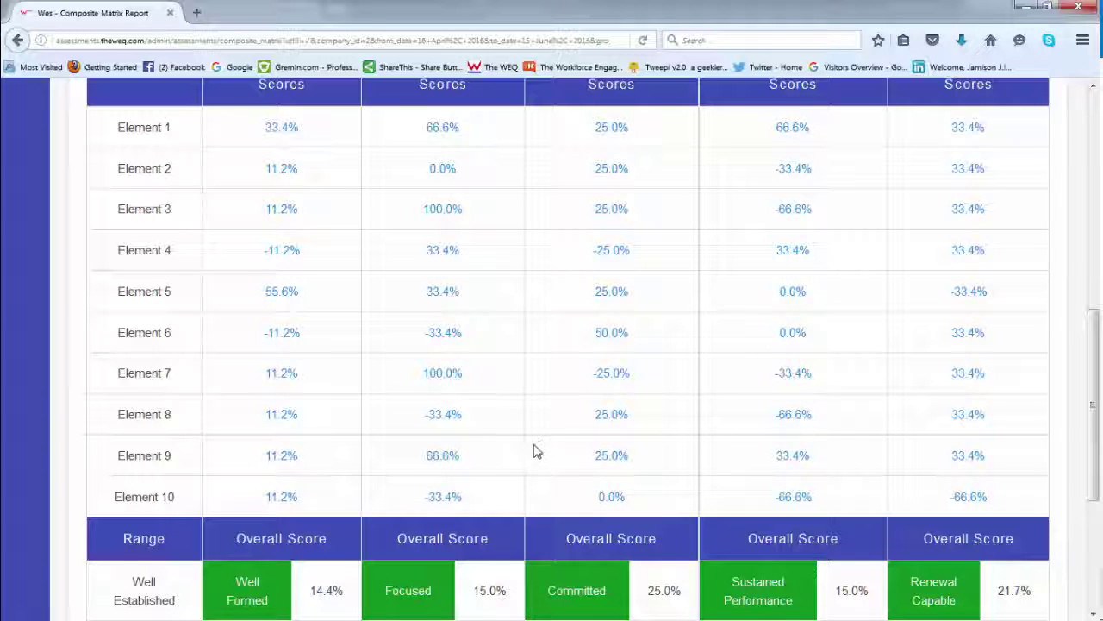
Step: Filter the report by the Thundercats group with its sub-groups, run the search and check the score table
scroll(535, 454, "up", 5)
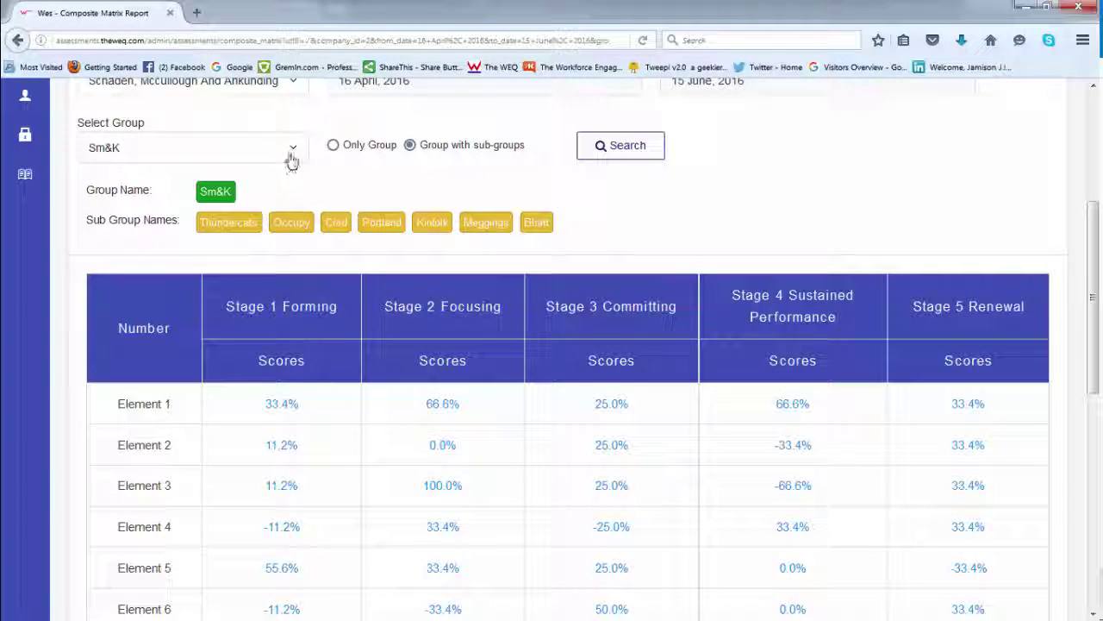
left_click(290, 148)
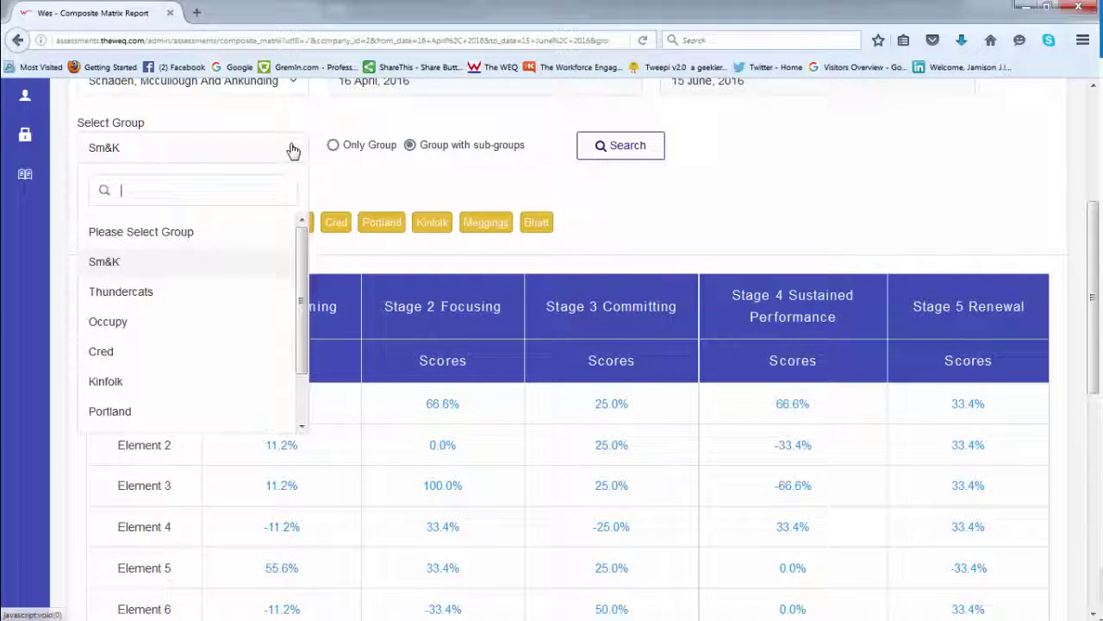
left_click(156, 298)
scroll(621, 215, "up", 2)
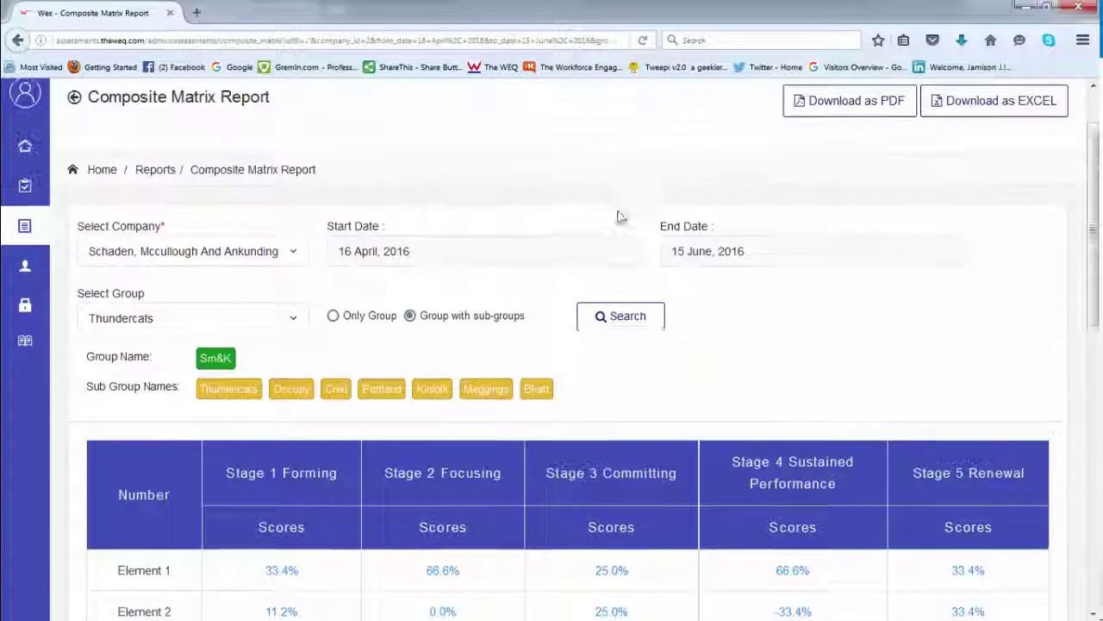
left_click(603, 331)
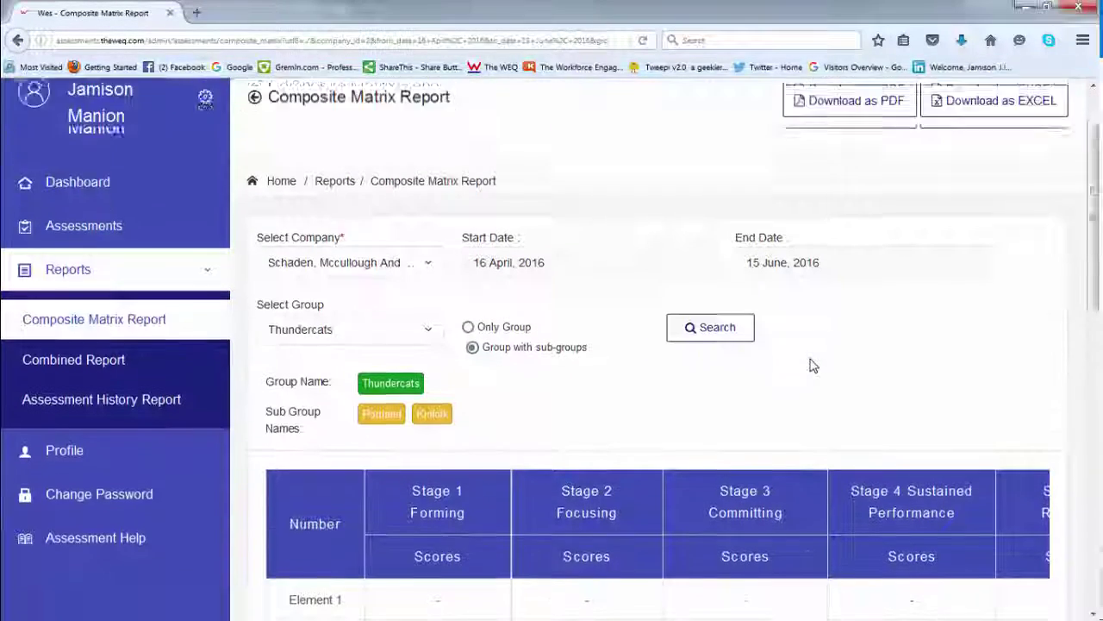
scroll(811, 366, "down", 3)
scroll(813, 365, "up", 3)
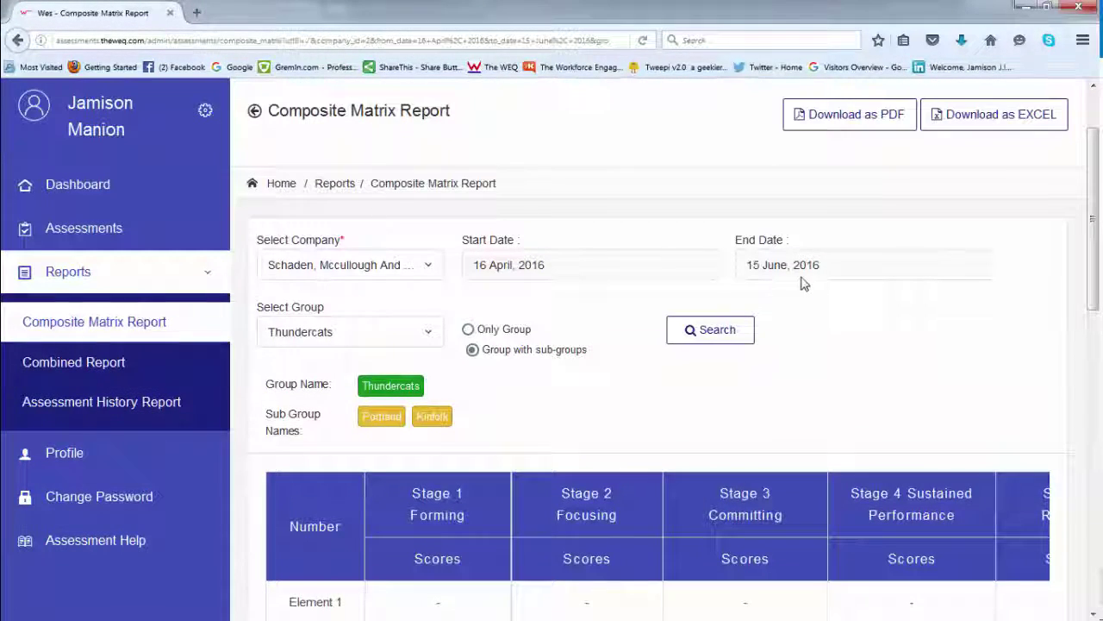
Step: Set the start date to 3 January, 2016 and rerun the search for the Thundercats group
left_click(703, 269)
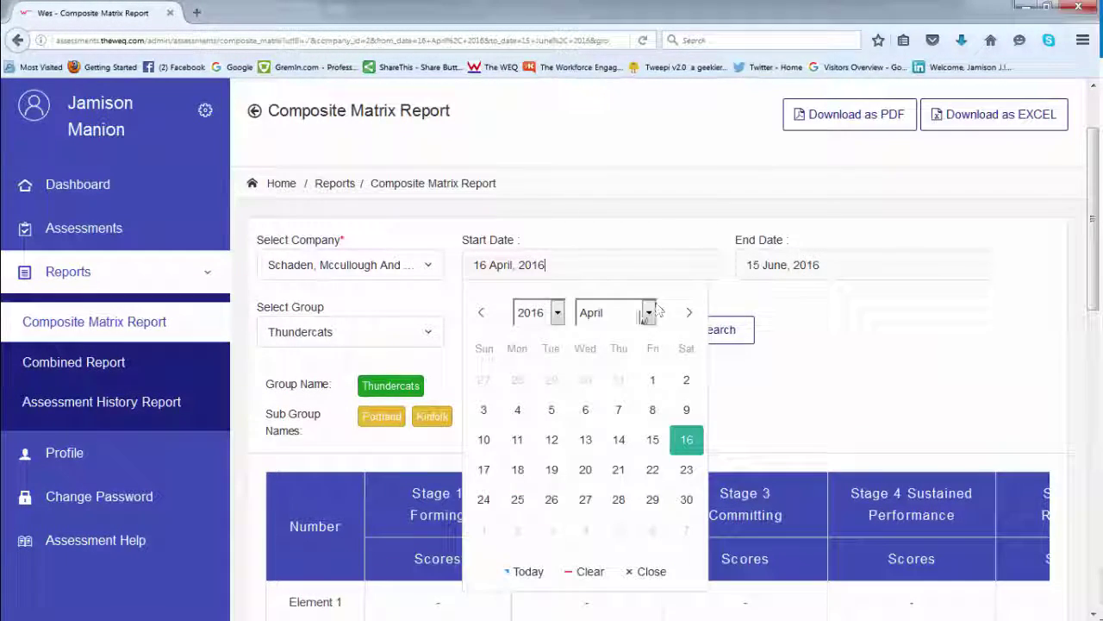
left_click(649, 317)
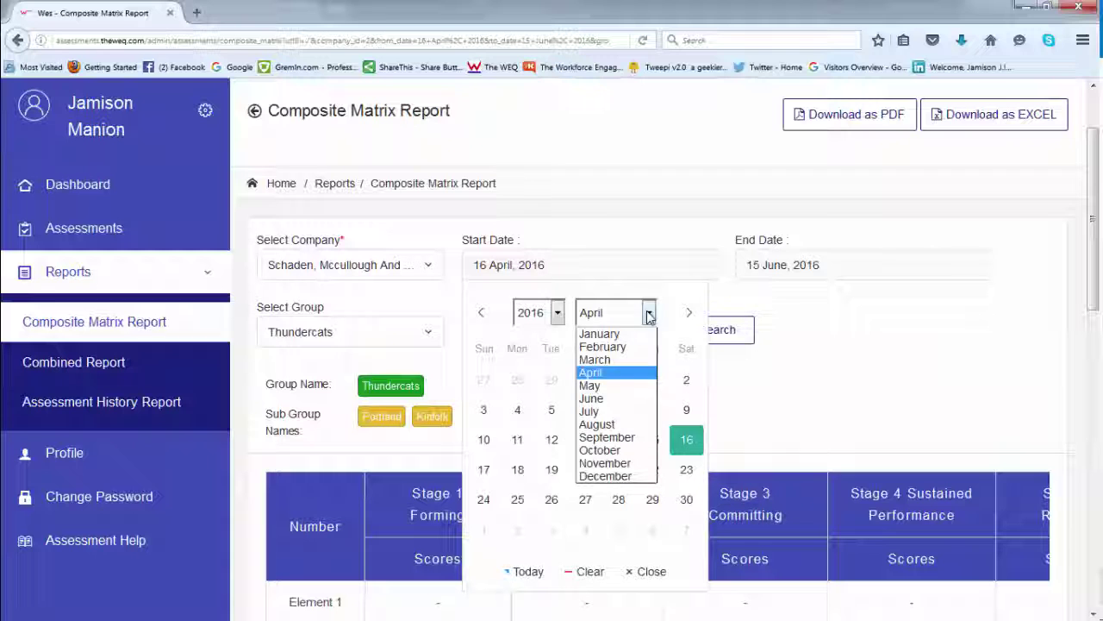
left_click(603, 331)
left_click(484, 411)
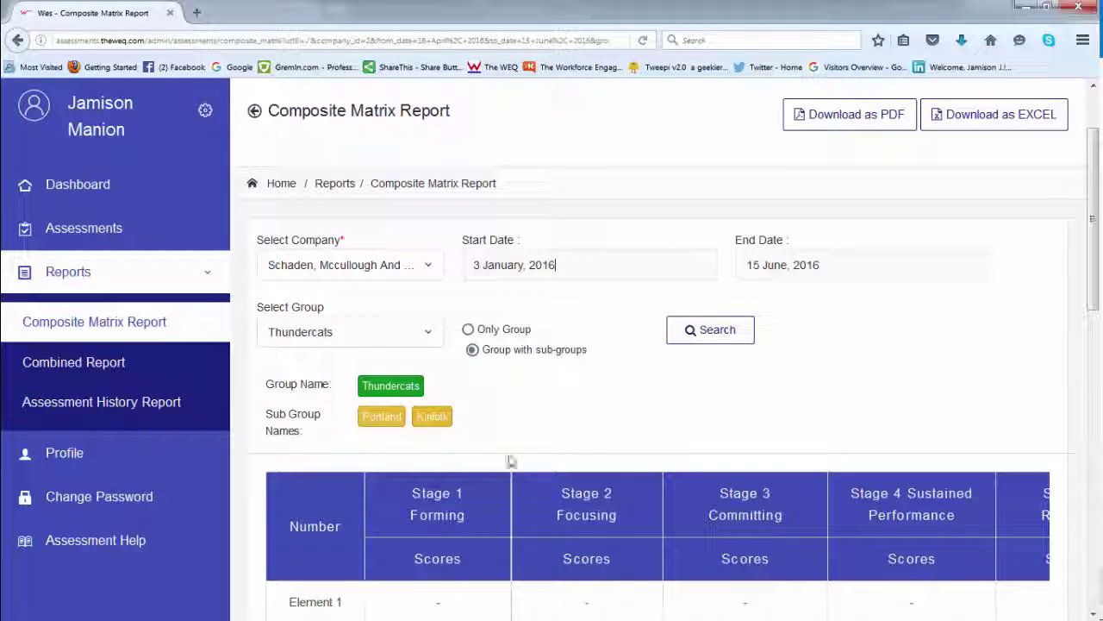
left_click(713, 342)
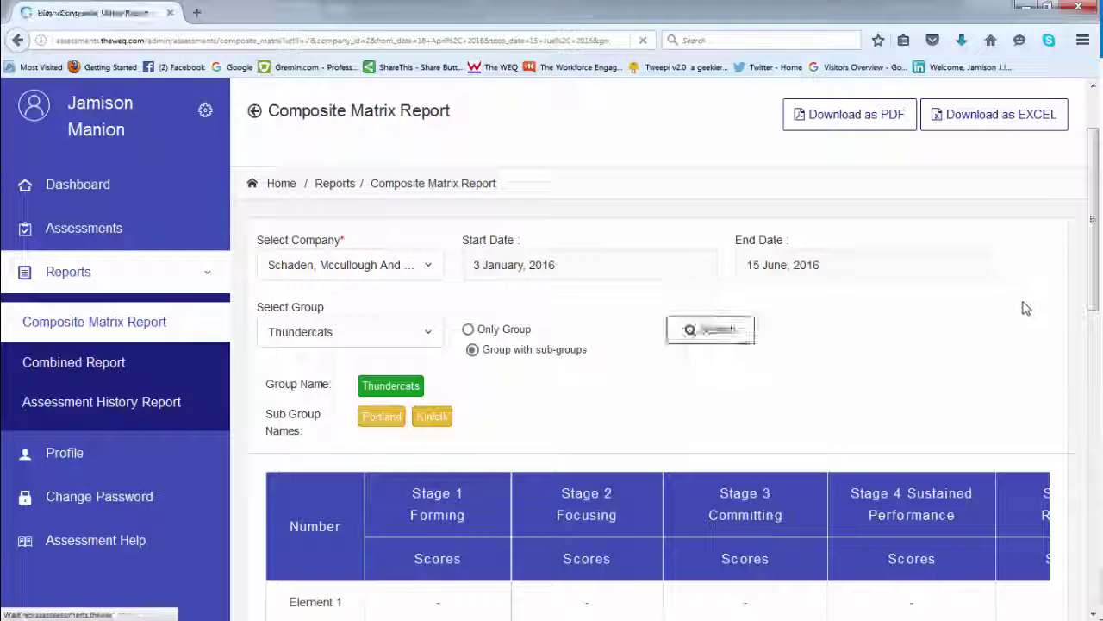
Step: Collapse the navigation sidebar and examine the Thundercats group's sub-group names, element scores and overall stage scores
scroll(965, 403, "down", 4)
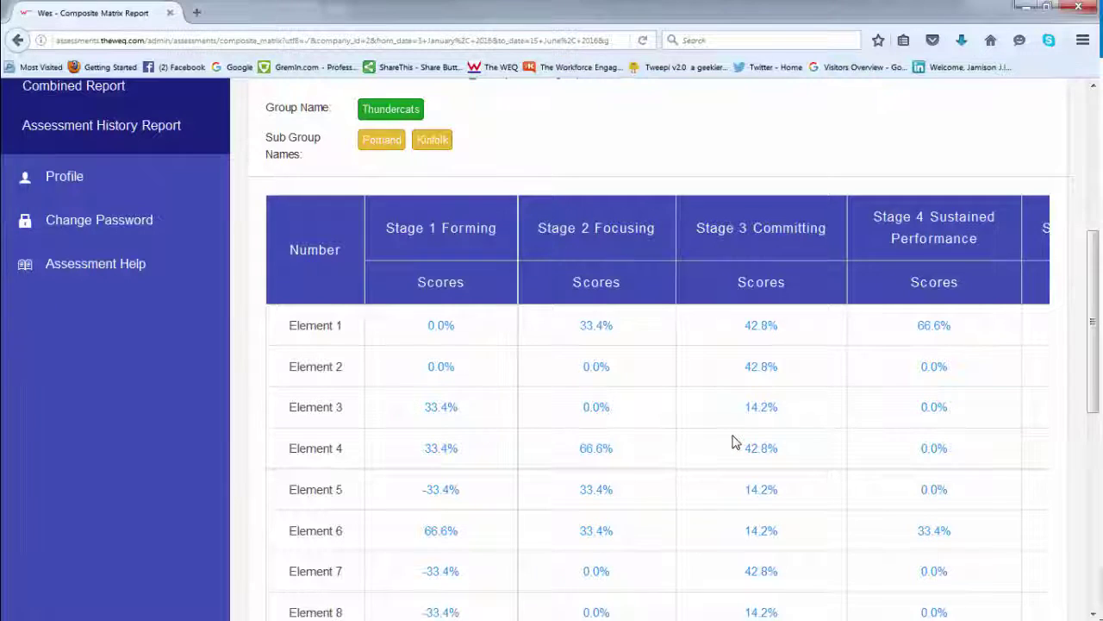
scroll(732, 443, "up", 5)
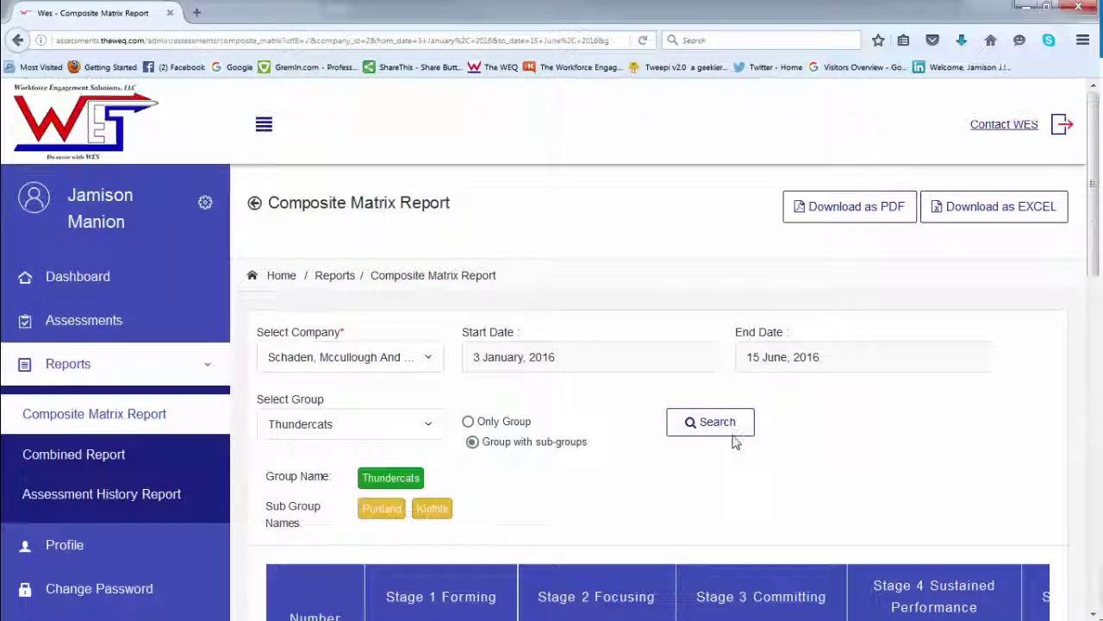
left_click(263, 125)
scroll(609, 470, "down", 5)
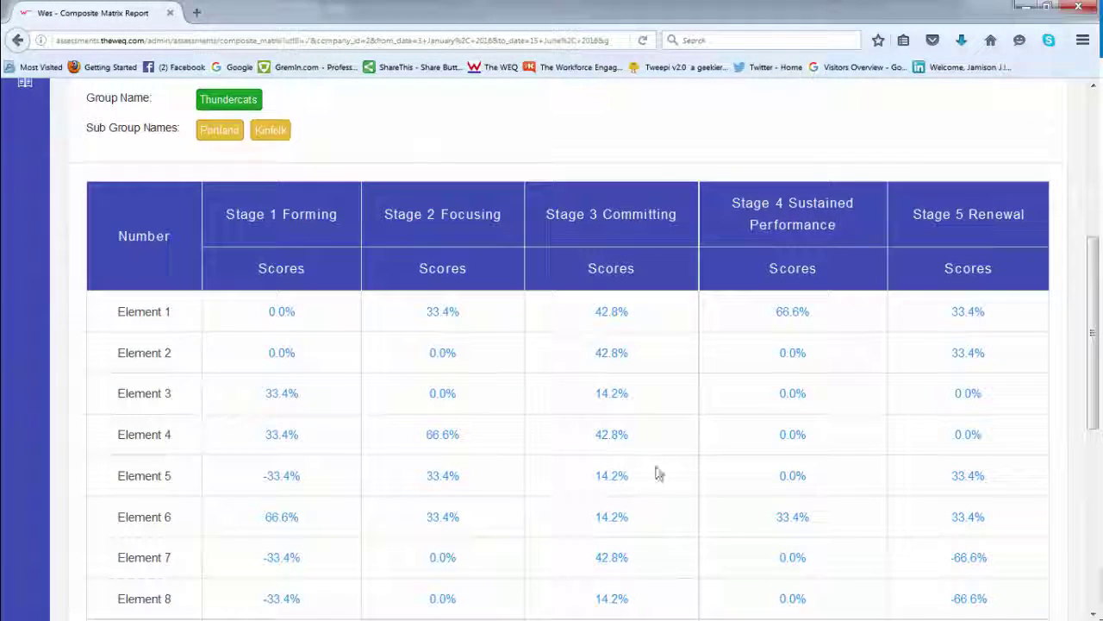
scroll(687, 491, "down", 3)
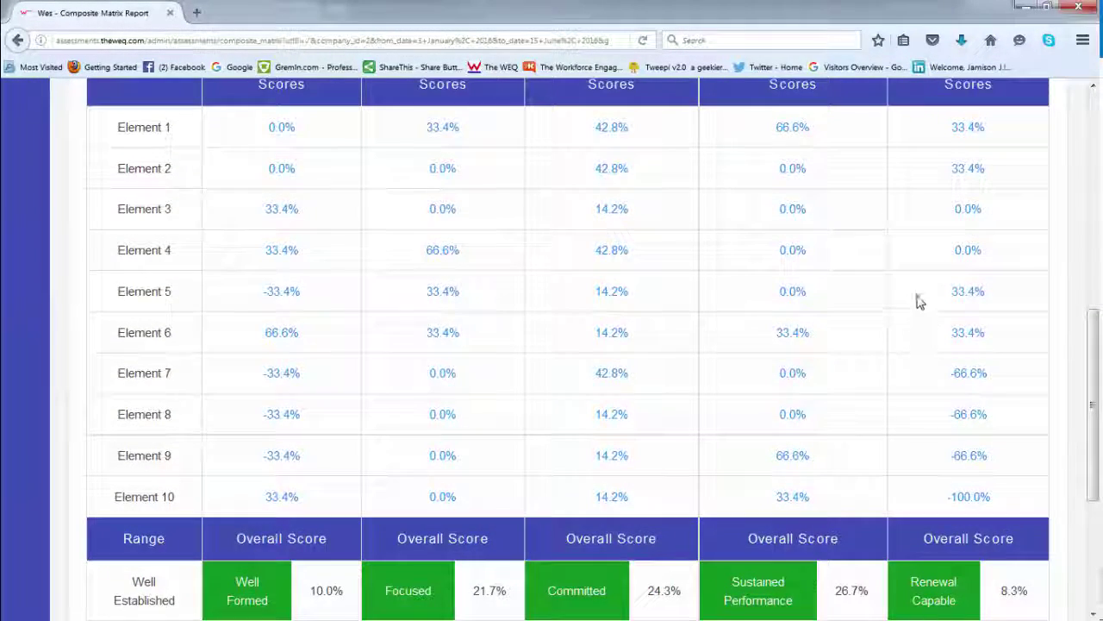
scroll(791, 372, "up", 4)
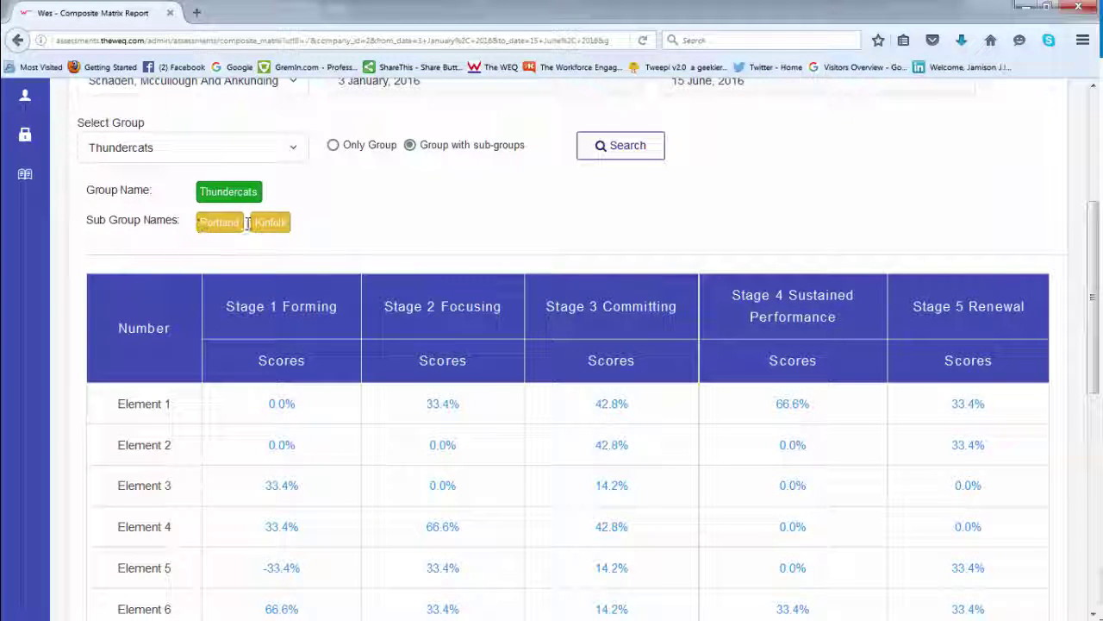
scroll(444, 306, "down", 4)
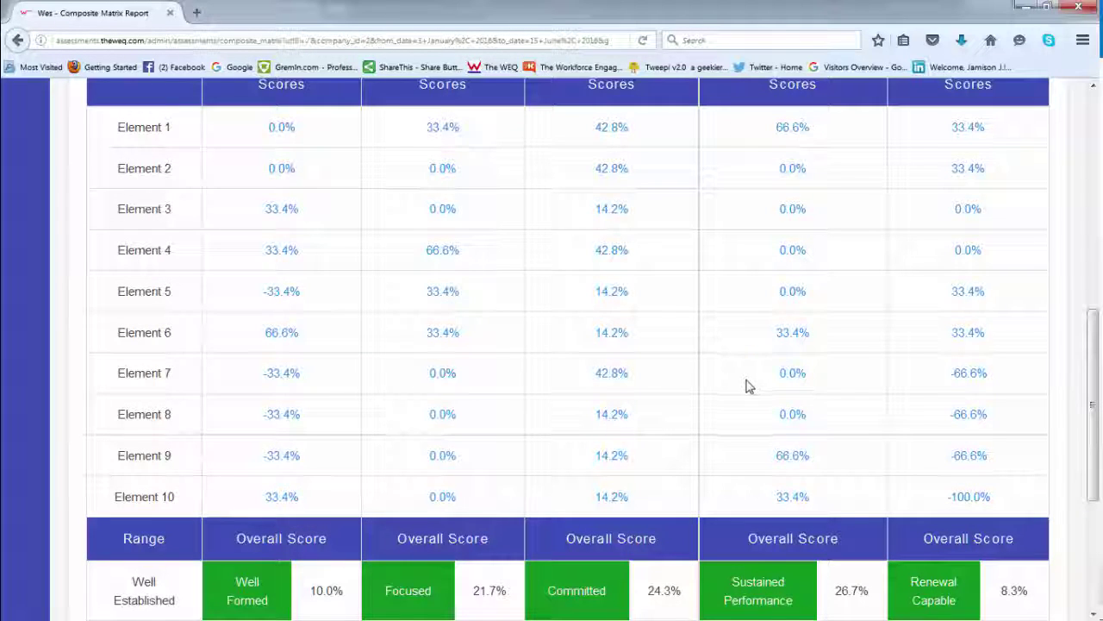
Step: Filter the report by the Kinfolk group and run the search
scroll(748, 399, "up", 5)
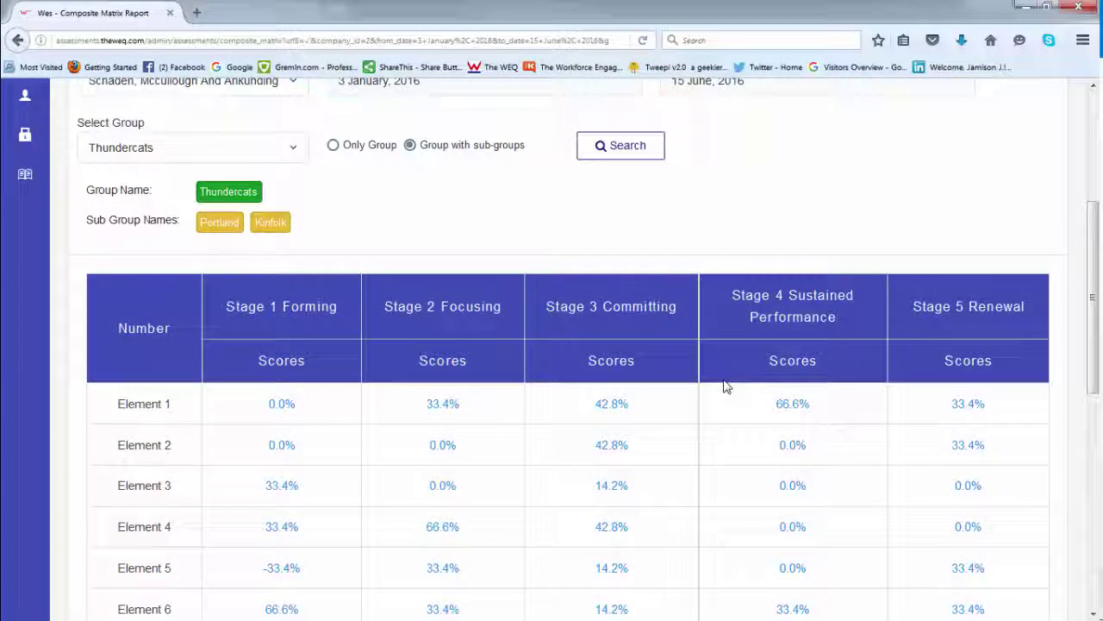
left_click(295, 240)
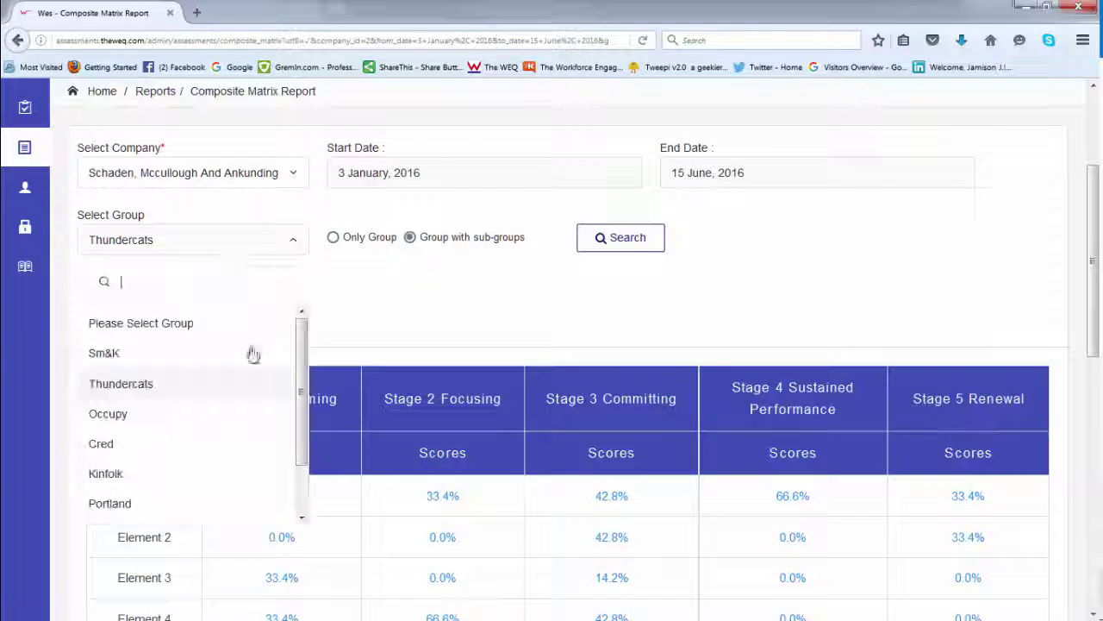
left_click(107, 473)
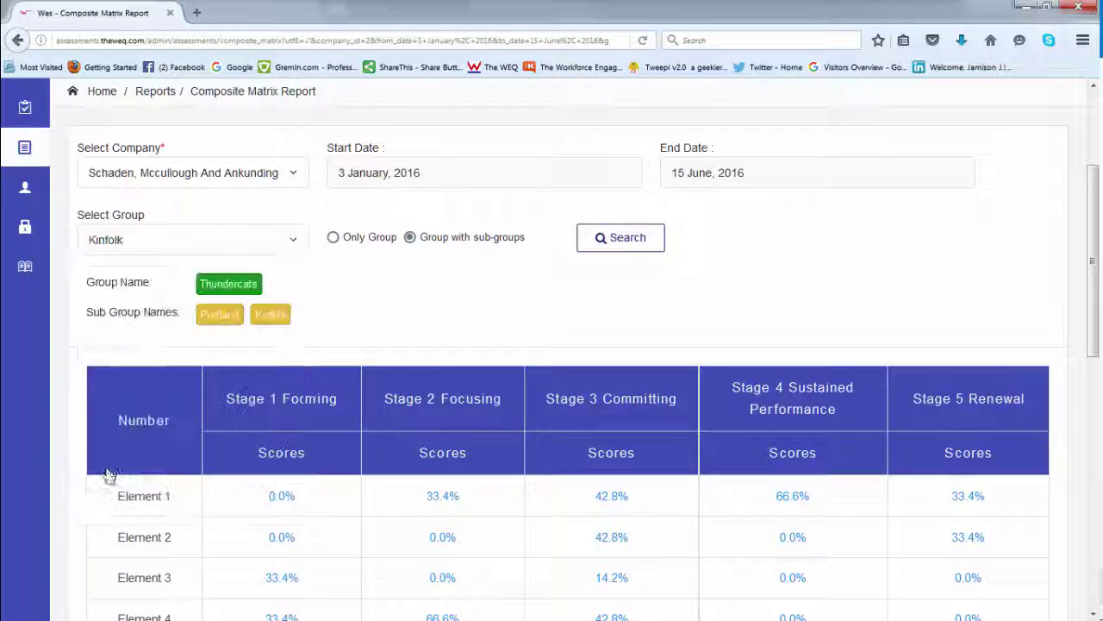
left_click(628, 246)
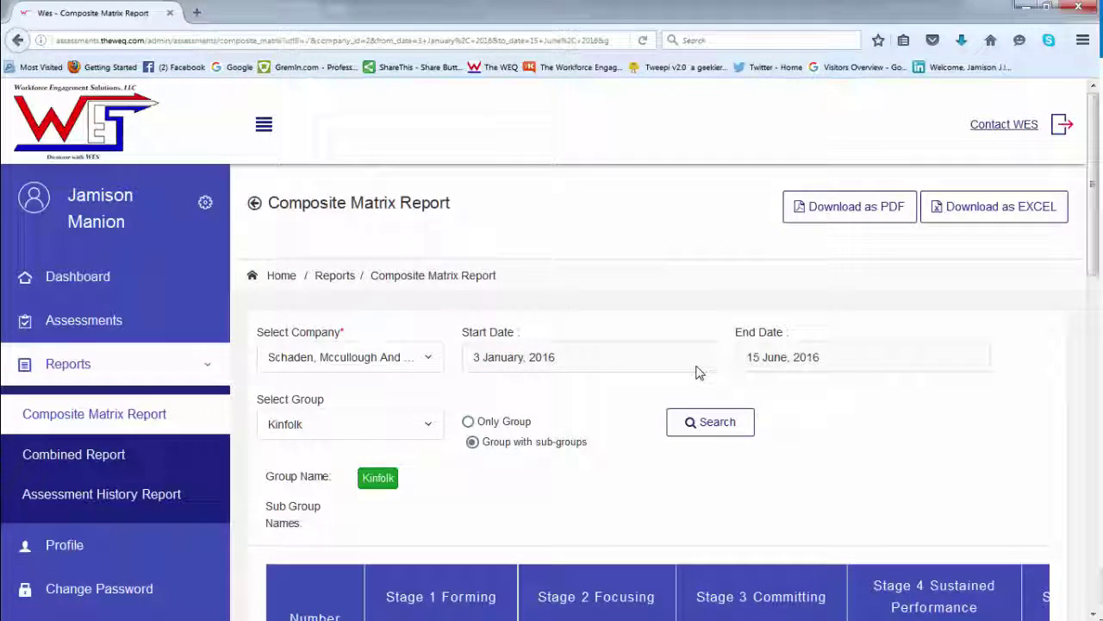
Step: Collapse the navigation sidebar and examine the Kinfolk group's element and overall stage scores
left_click(264, 124)
scroll(371, 259, "down", 3)
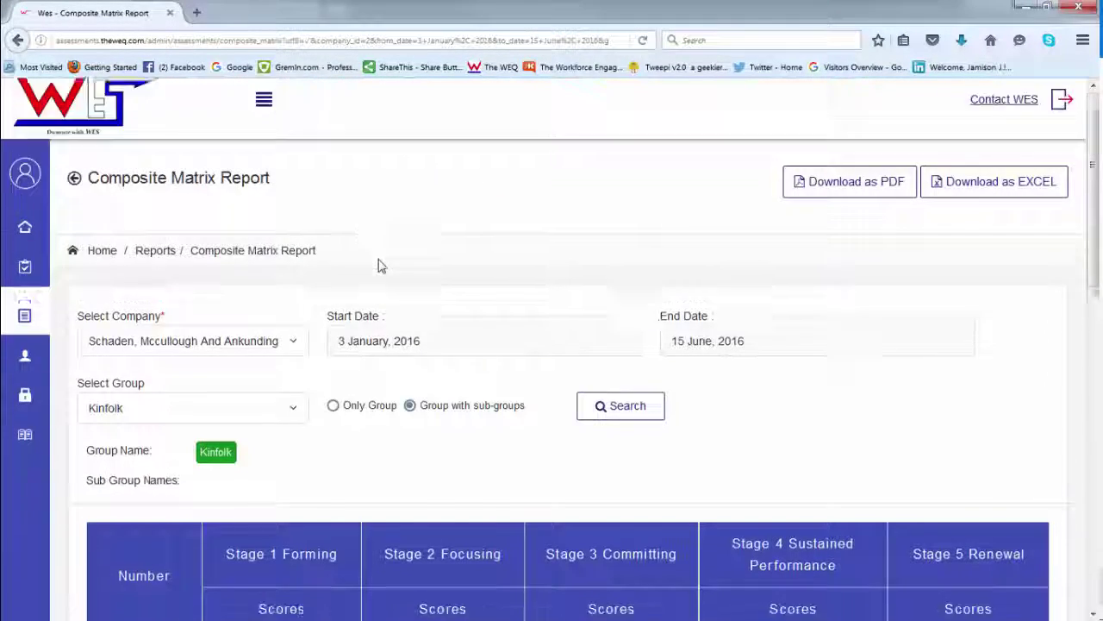
scroll(382, 362, "down", 4)
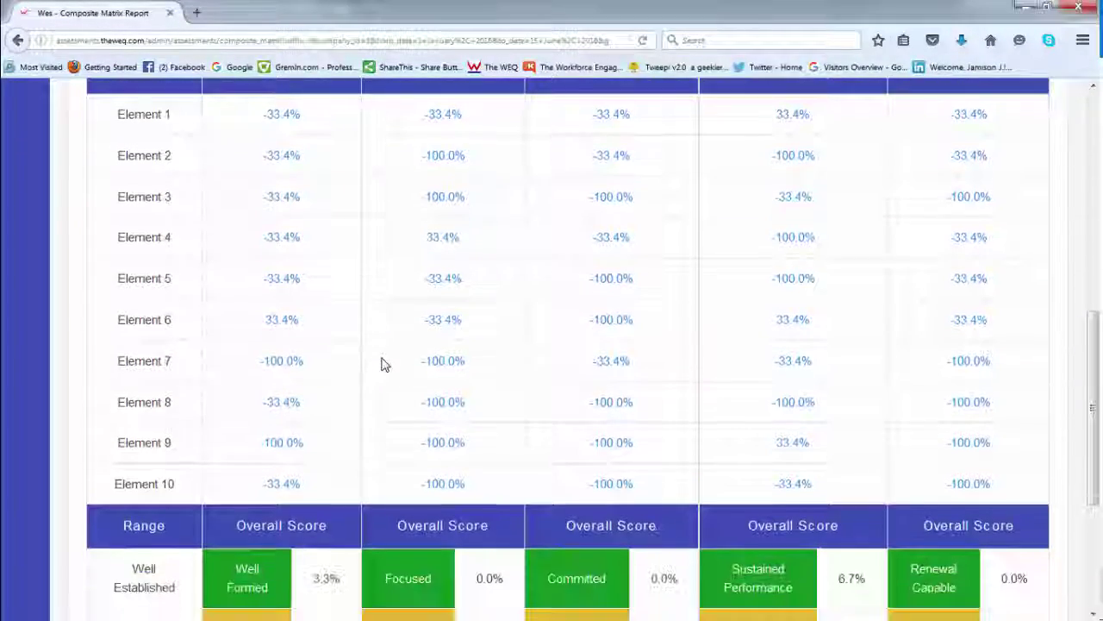